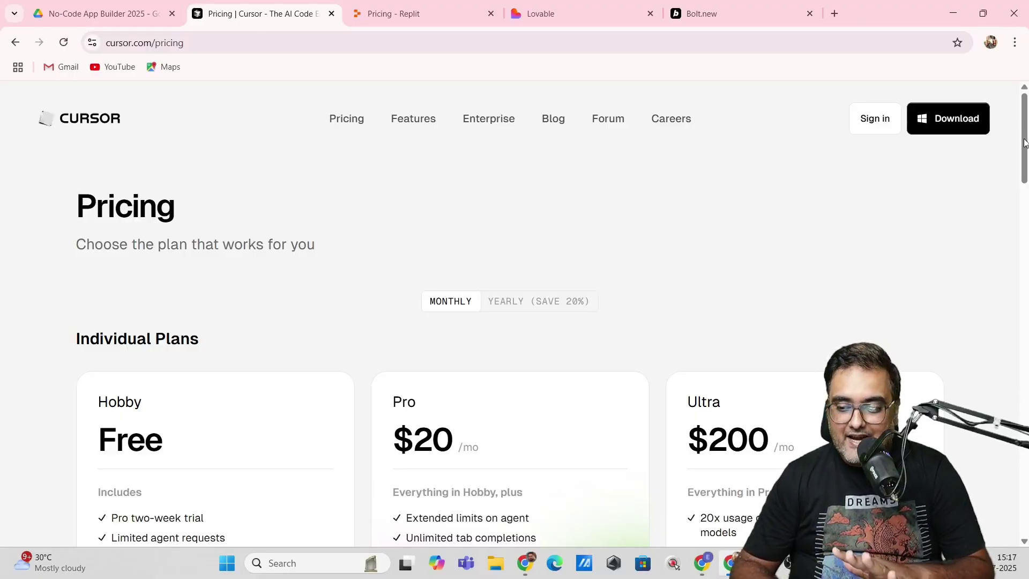
pyautogui.moveTo(1026, 143); pyautogui.dragTo(1026, 163)
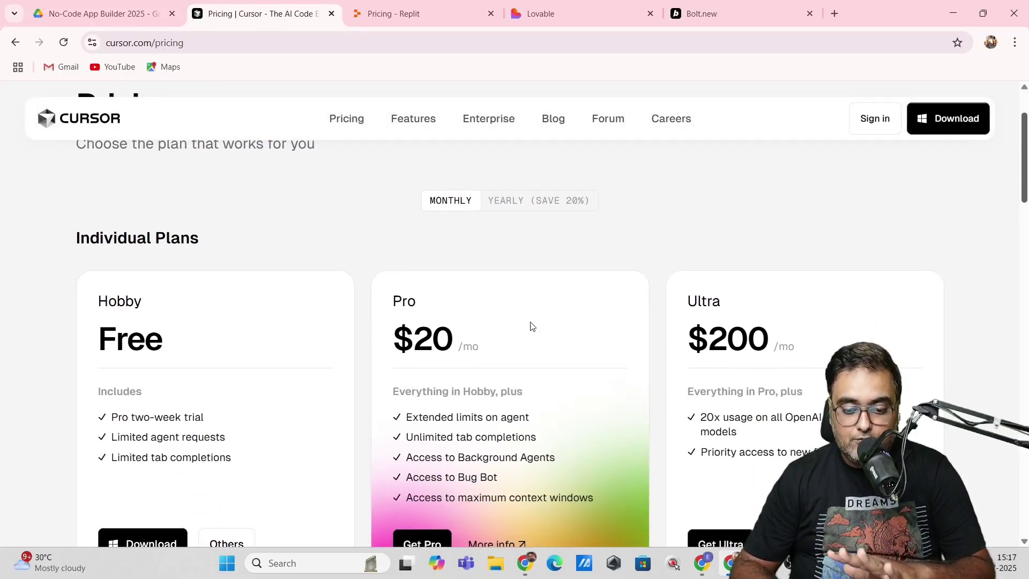
# Highlight Lovable's $25/month and Bolt.new's $20/month plan prices across the competing pricing pages
pyautogui.click(442, 21)
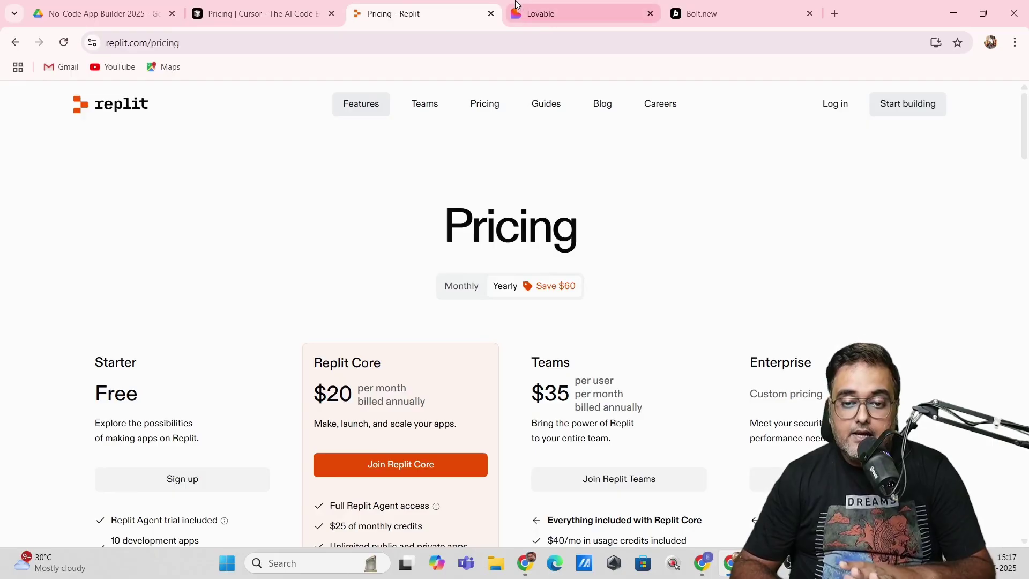
pyautogui.click(530, 13)
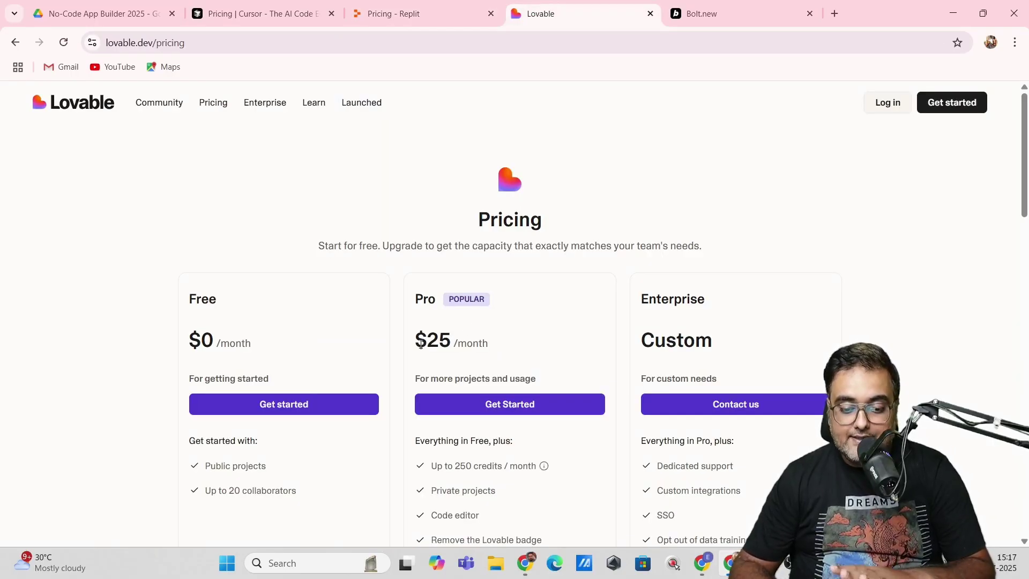
pyautogui.moveTo(420, 345); pyautogui.dragTo(515, 342)
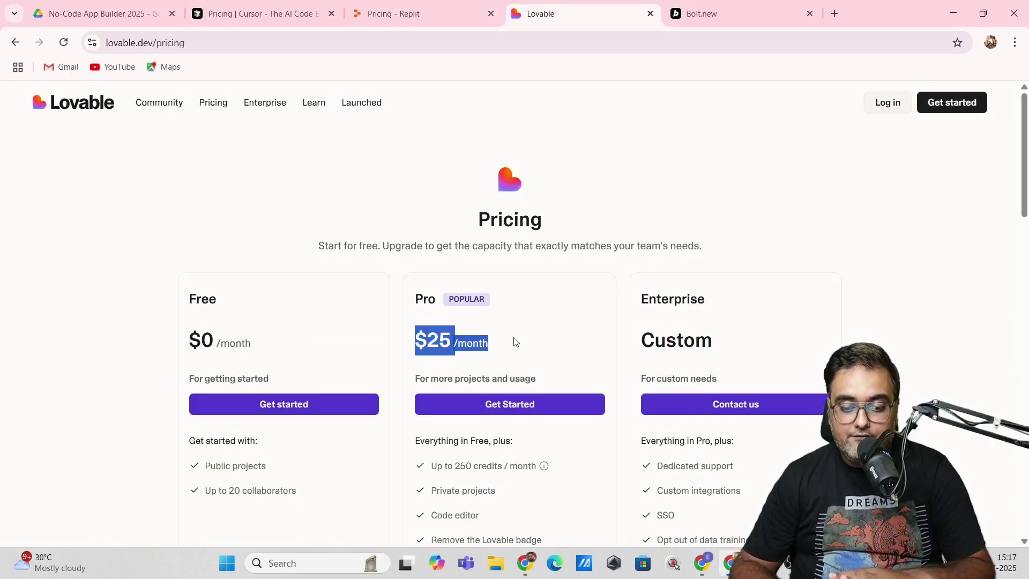
pyautogui.click(713, 10)
pyautogui.moveTo(407, 344); pyautogui.dragTo(500, 351)
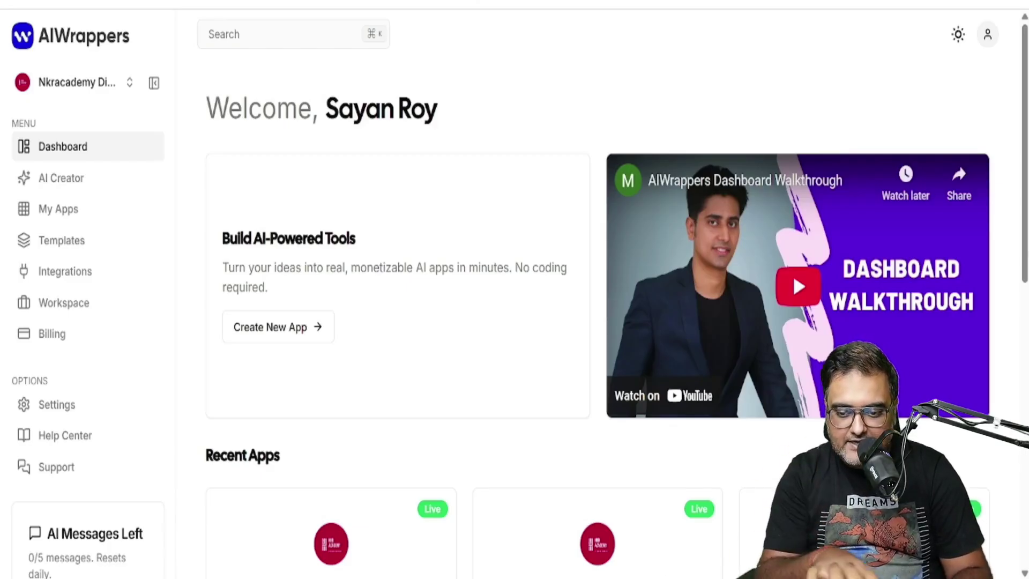
pyautogui.scroll(-3, 664, 567)
pyautogui.scroll(-4, 664, 567)
pyautogui.scroll(5, 515, 322)
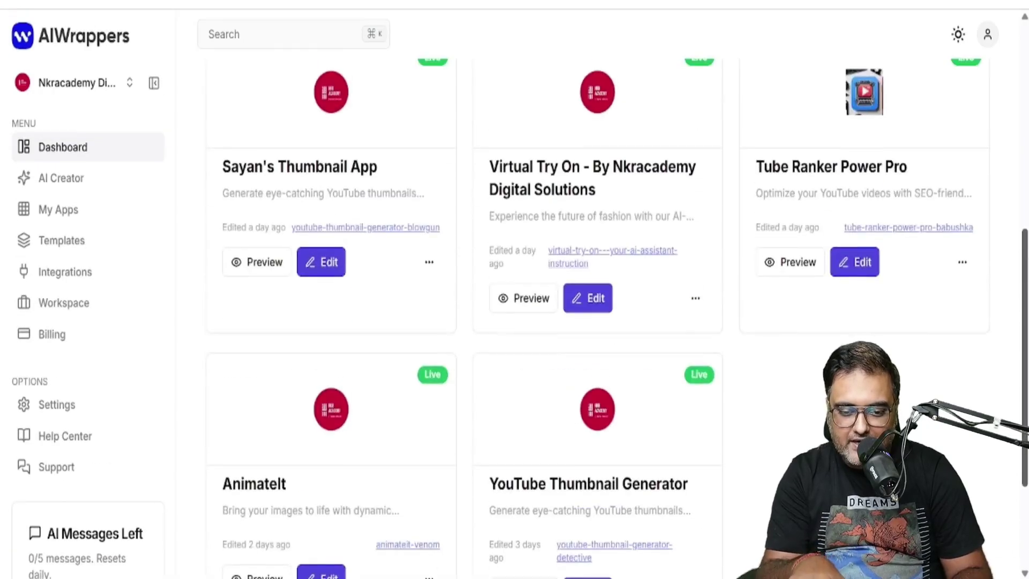
# Enter AI Creator Studio and start a new app from scratch
pyautogui.click(64, 178)
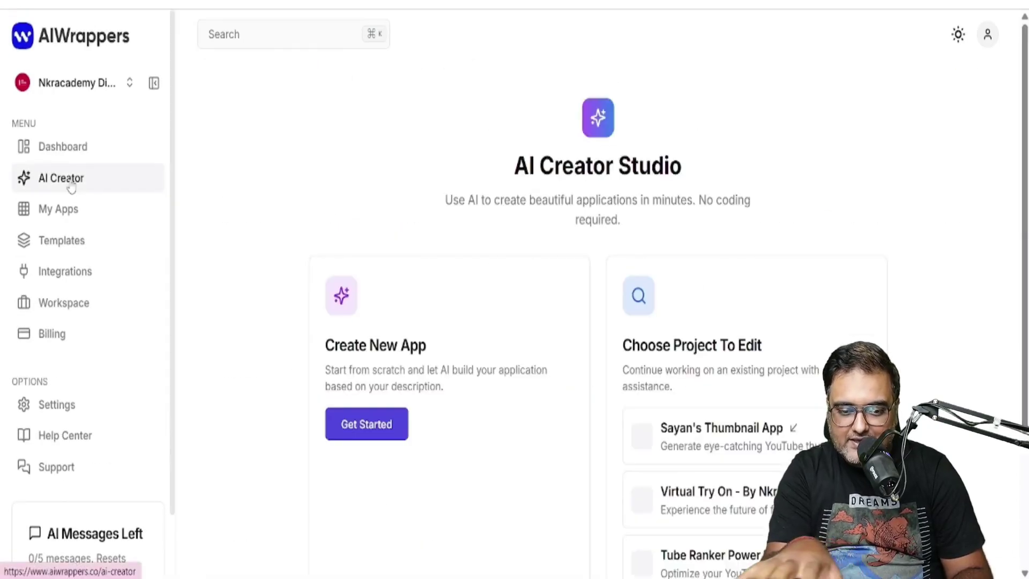
pyautogui.click(371, 432)
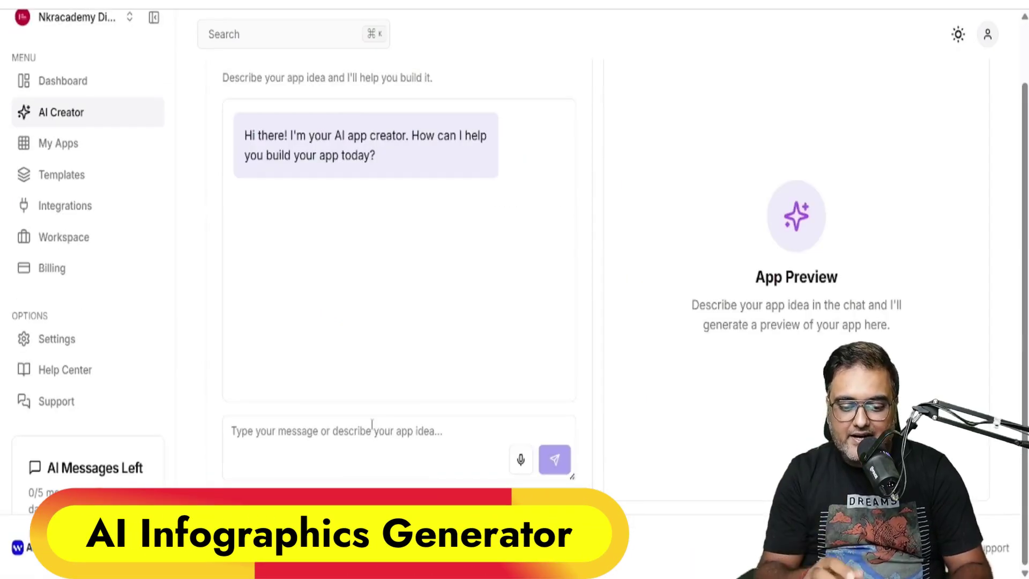
# Write the infographic app description with a content field and format dropdown, accepting spelling corrections
pyautogui.click(371, 426)
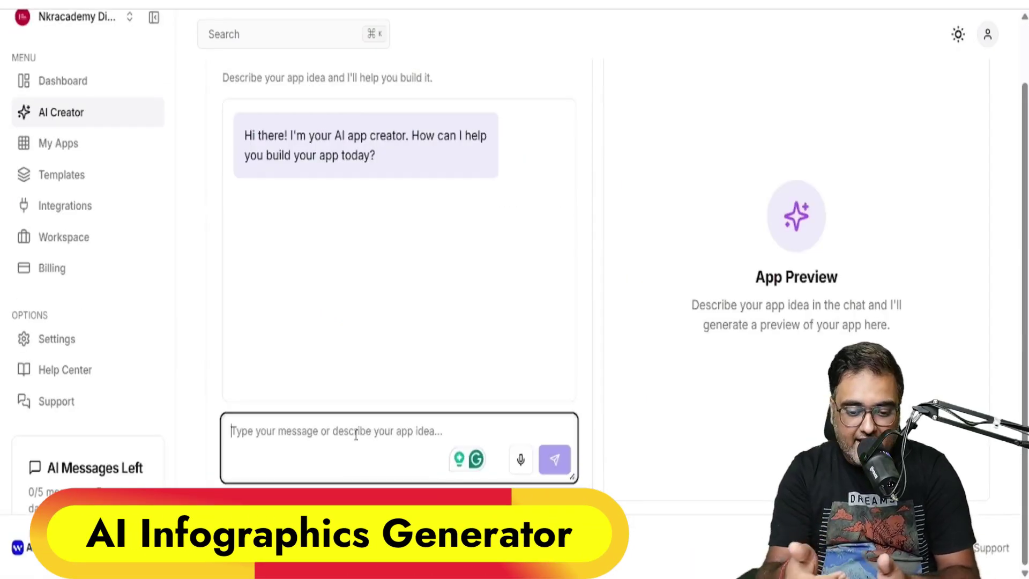
pyautogui.write('Please')
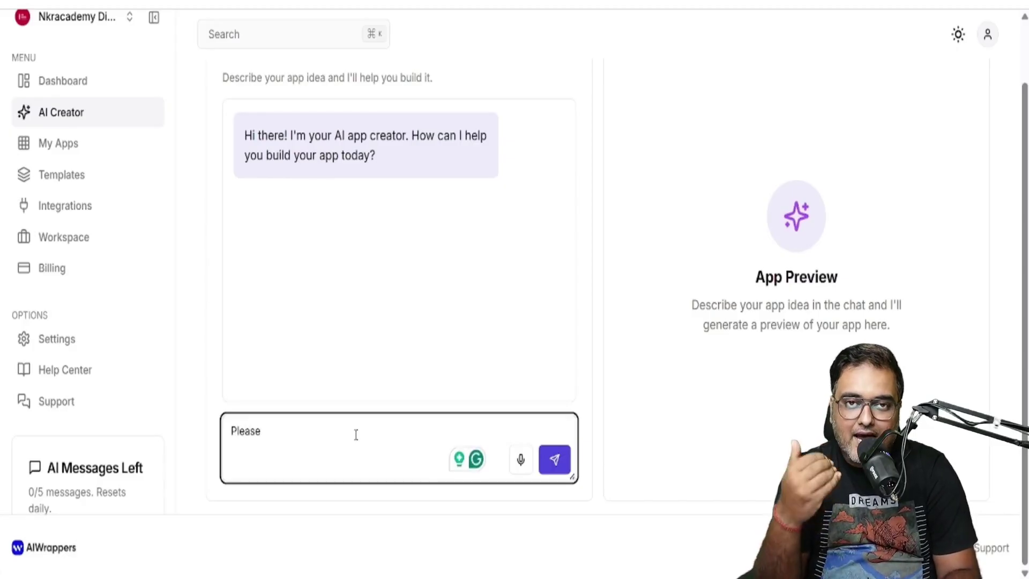
pyautogui.write(' Create An In')
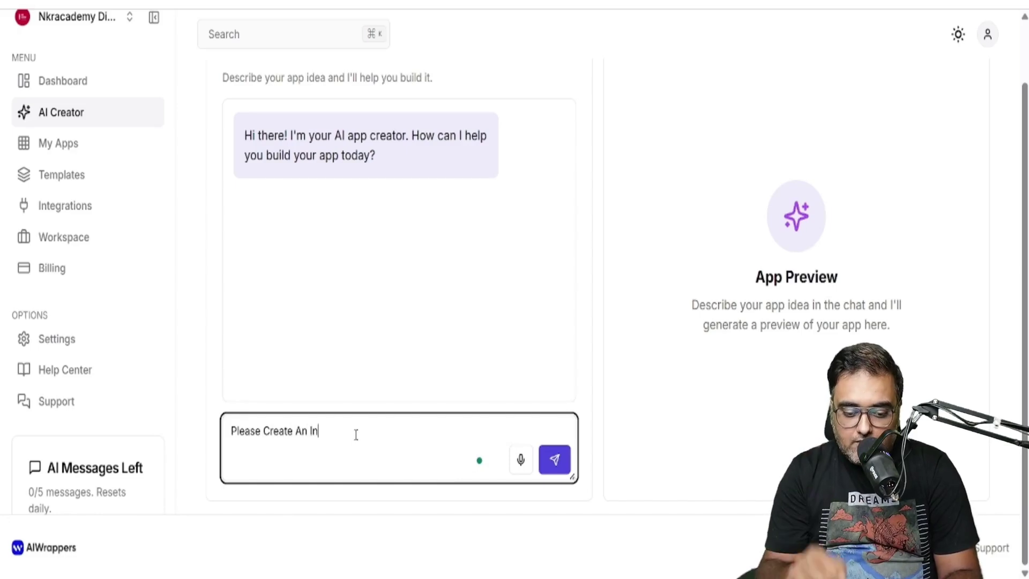
pyautogui.write('fographic Creator App That Uses')
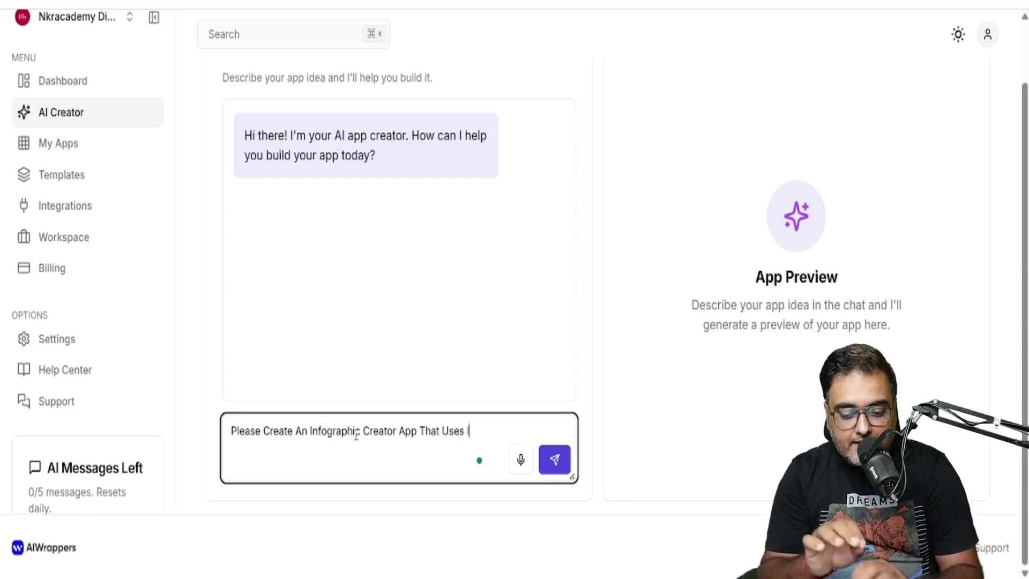
pyautogui.write('Ideogram Image Generat')
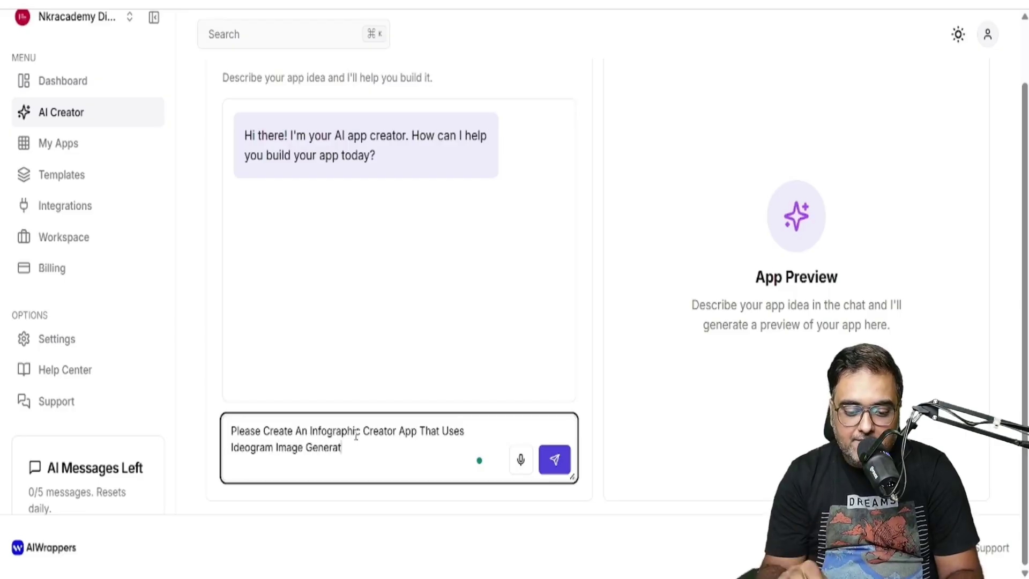
pyautogui.write(' The App')
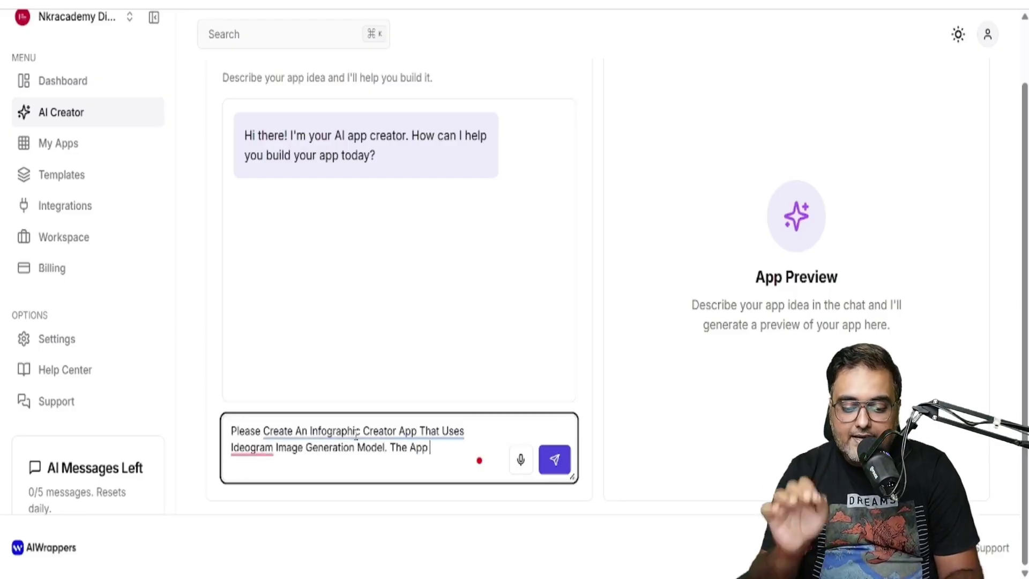
pyautogui.write('ut Field')
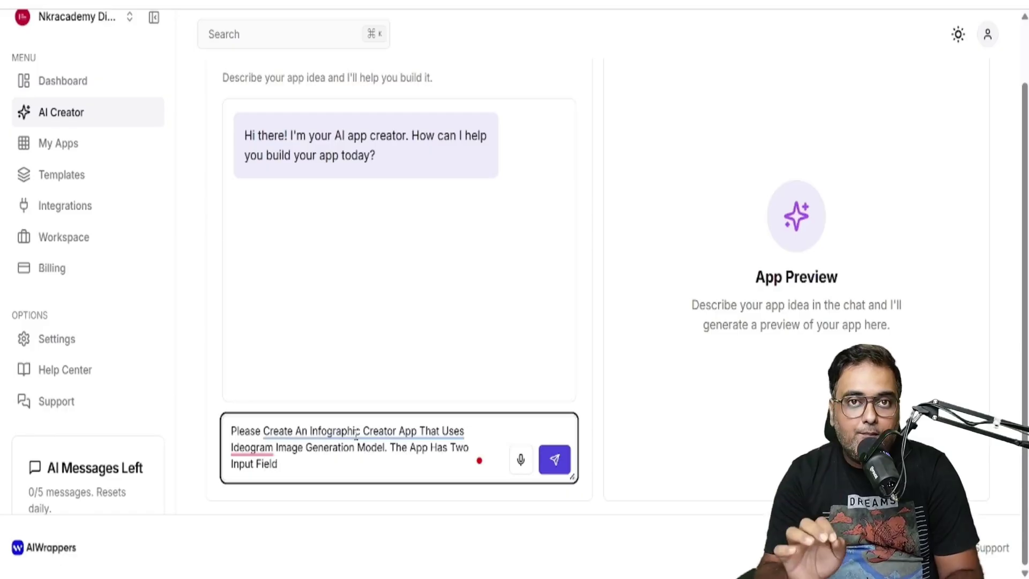
pyautogui.press('BackSpace')
pyautogui.press('BackSpace')
pyautogui.press('BackSpace')
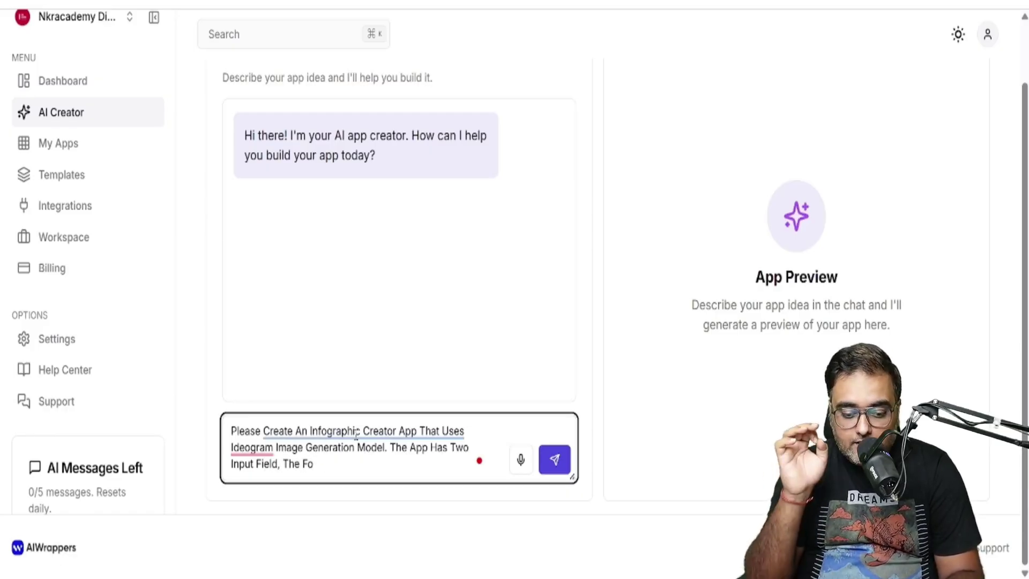
pyautogui.write('irst Fiels Is Text')
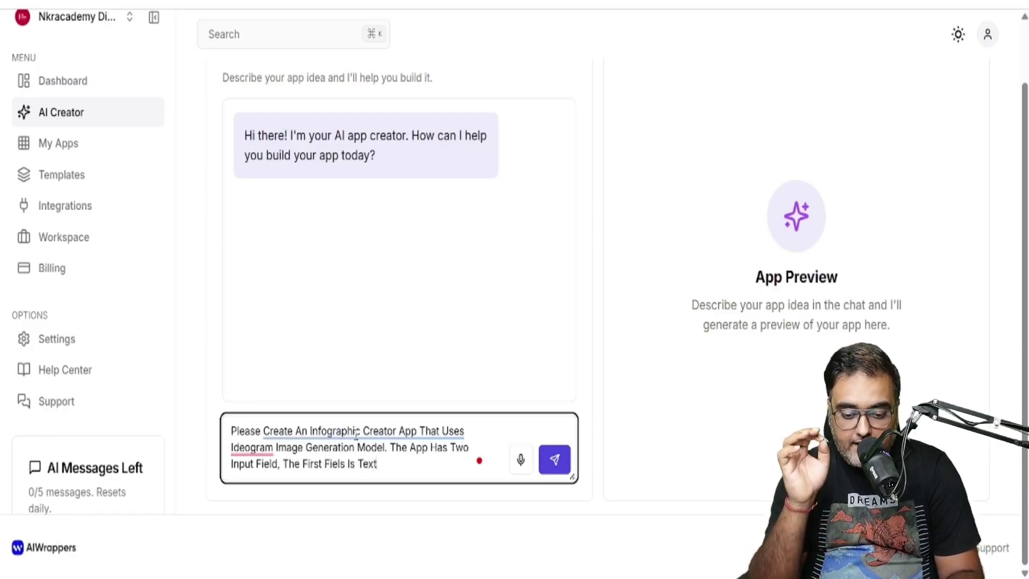
pyautogui.write(' Input Where ')
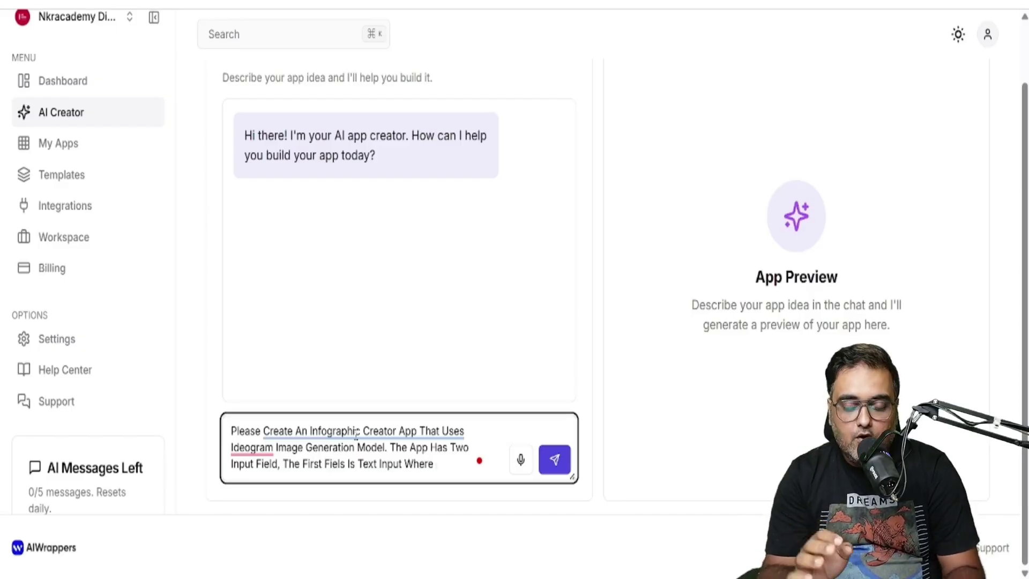
pyautogui.write('You Can Input Texts ')
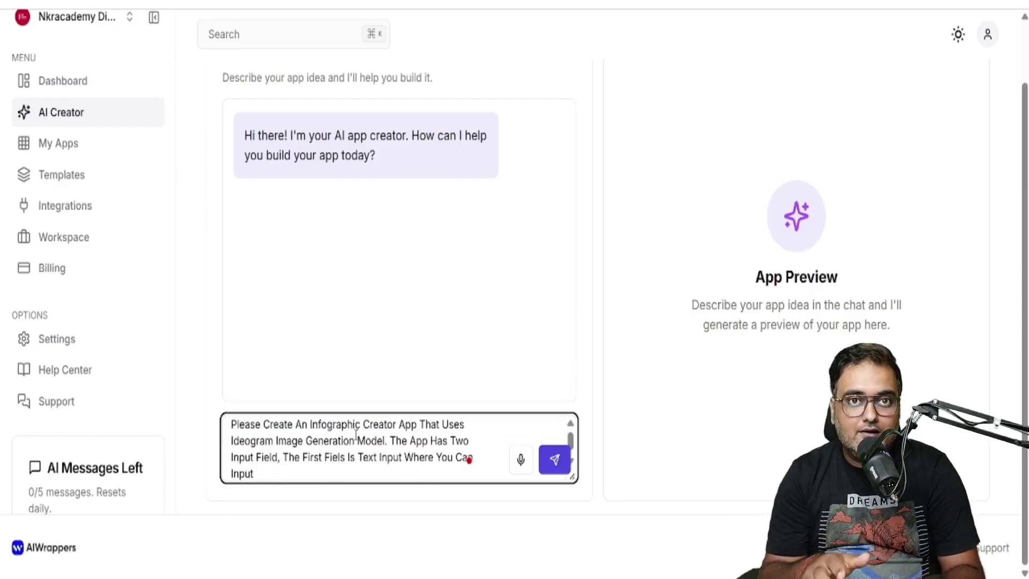
pyautogui.write('Or Paragraph')
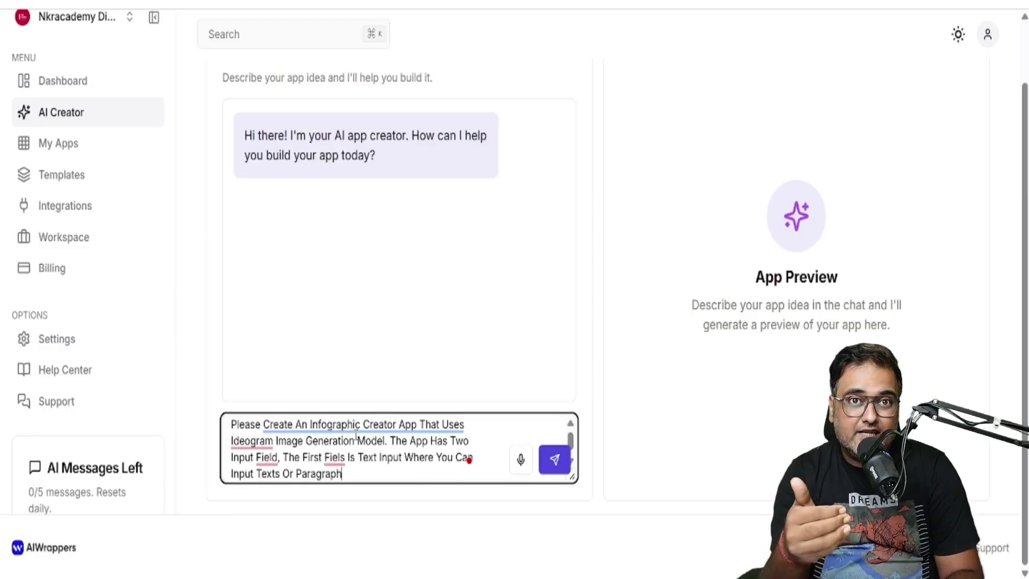
pyautogui.write('s With Bullet Points ')
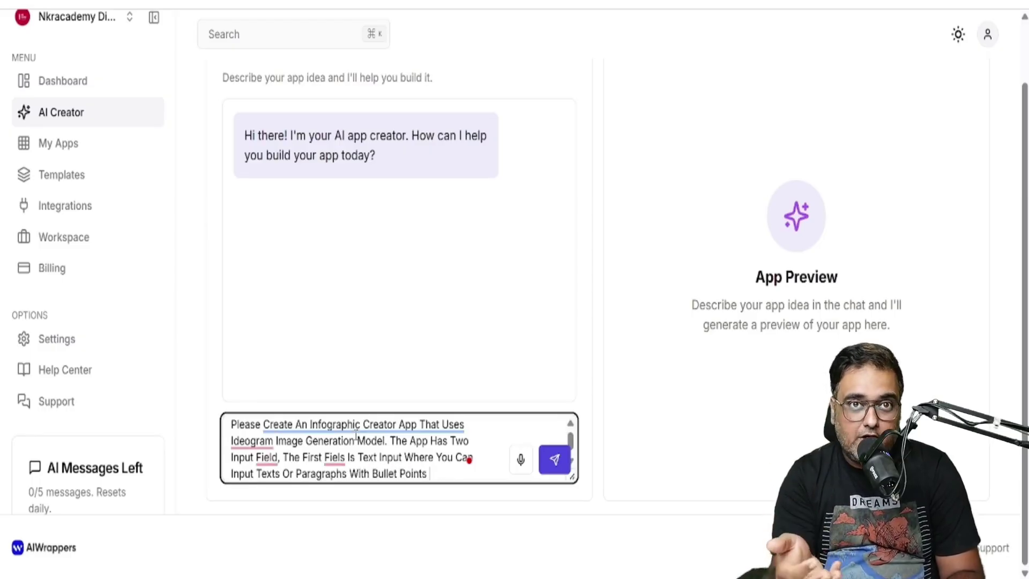
pyautogui.write('Using Which The Inf')
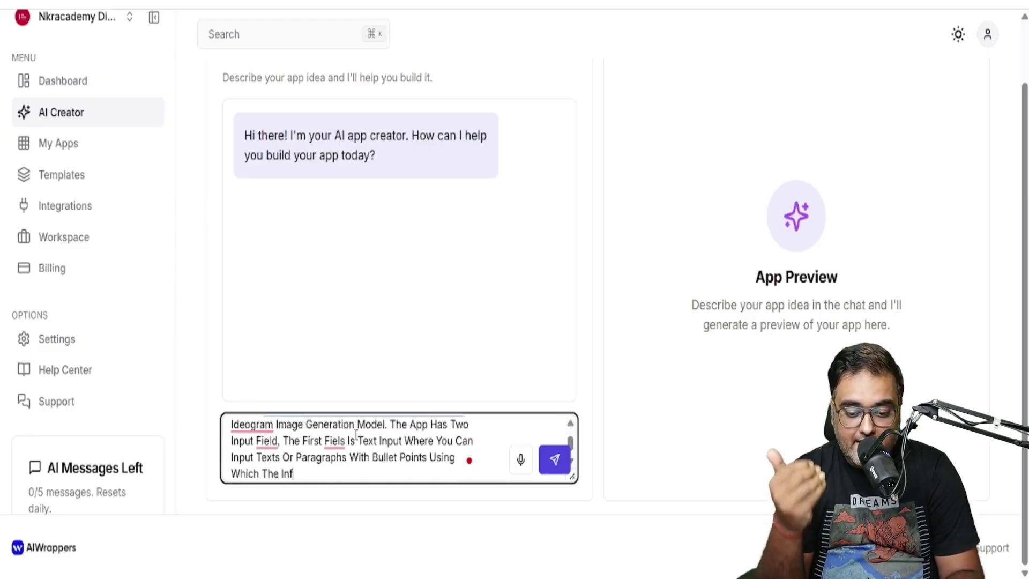
pyautogui.write('ographic Is Generated. The Second Input ')
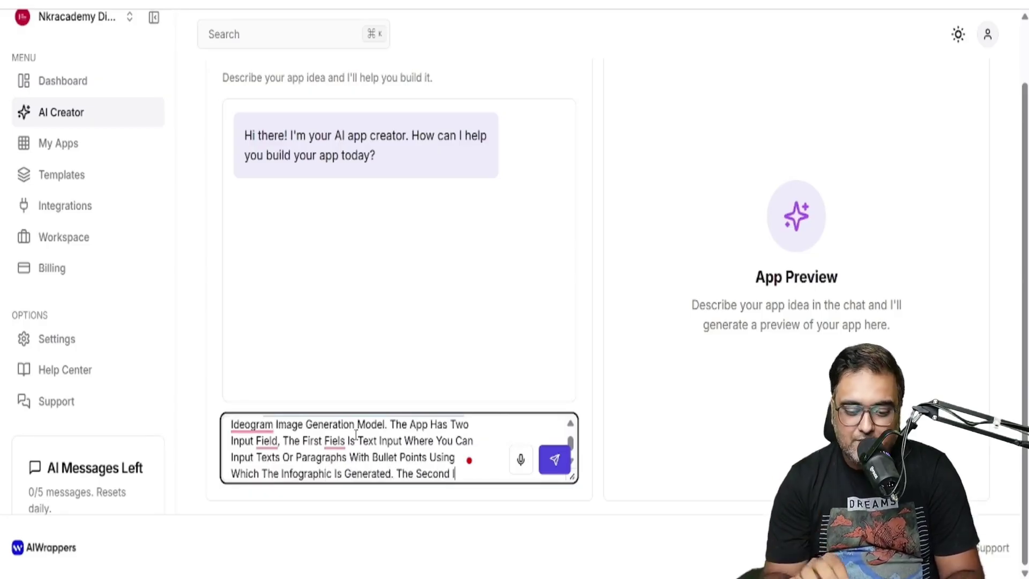
pyautogui.write('Field Should')
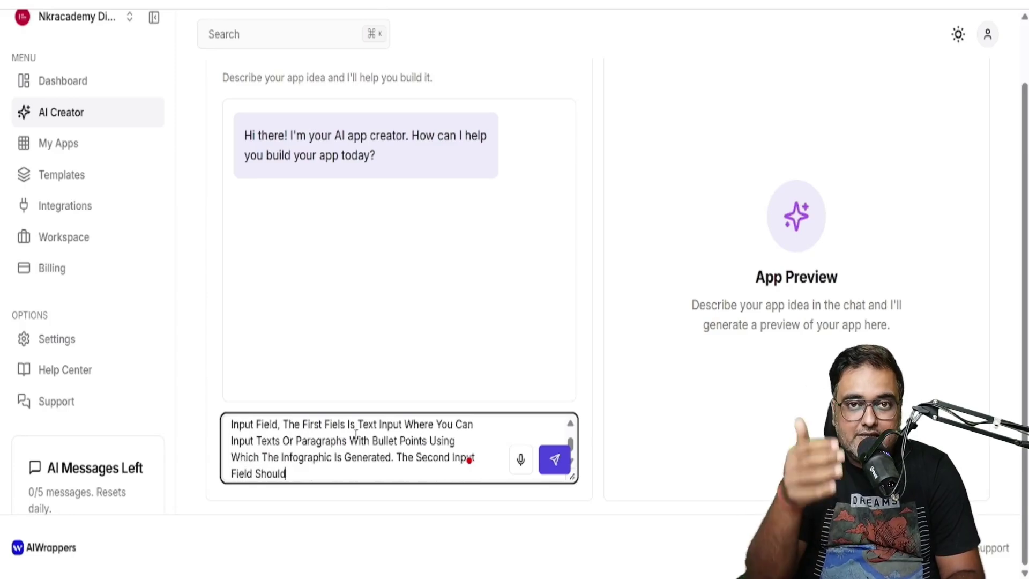
pyautogui.write(' Be The Dropsown')
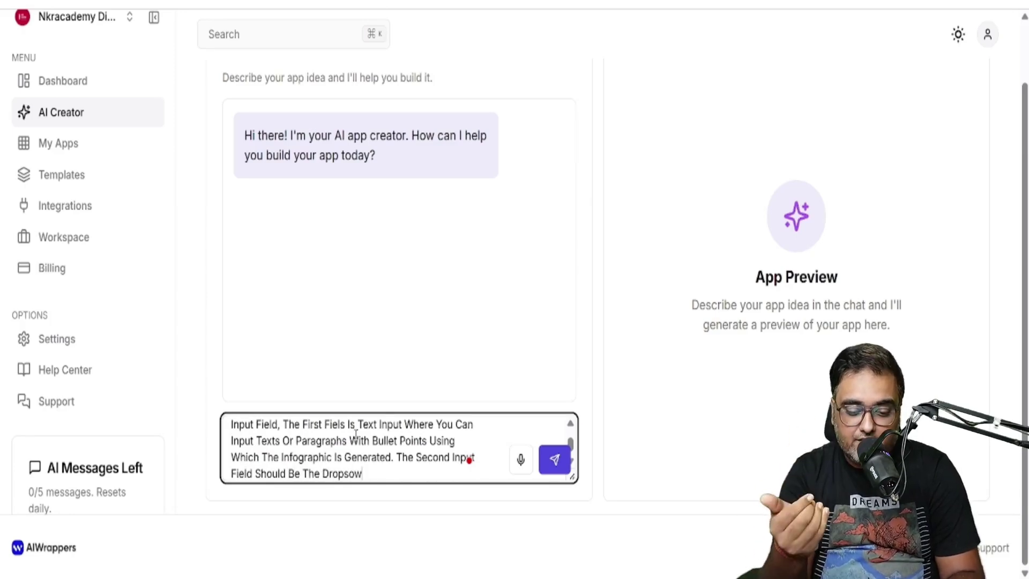
pyautogui.write(' Menu Where User Cab')
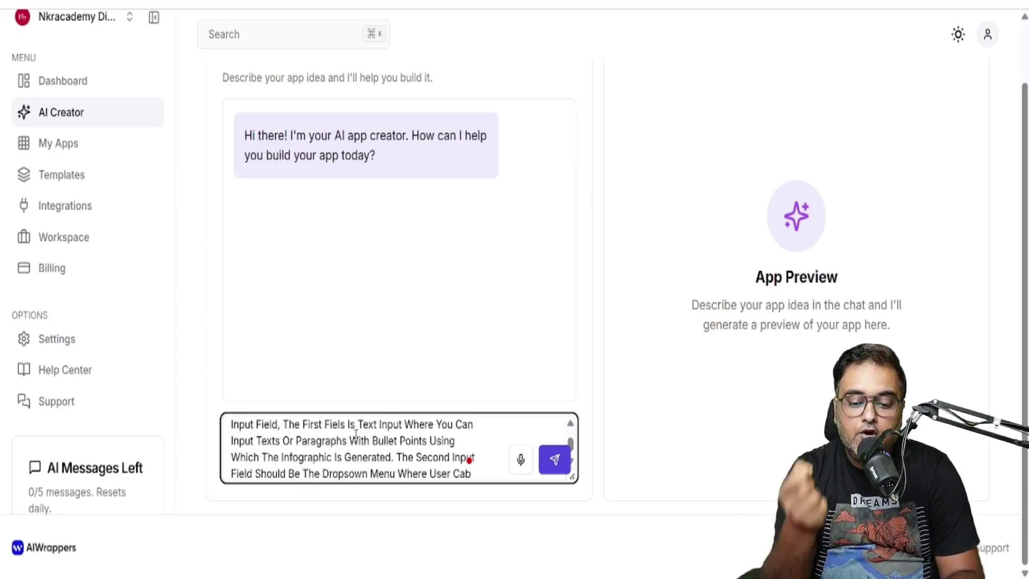
pyautogui.press('BackSpace')
pyautogui.write('n Select')
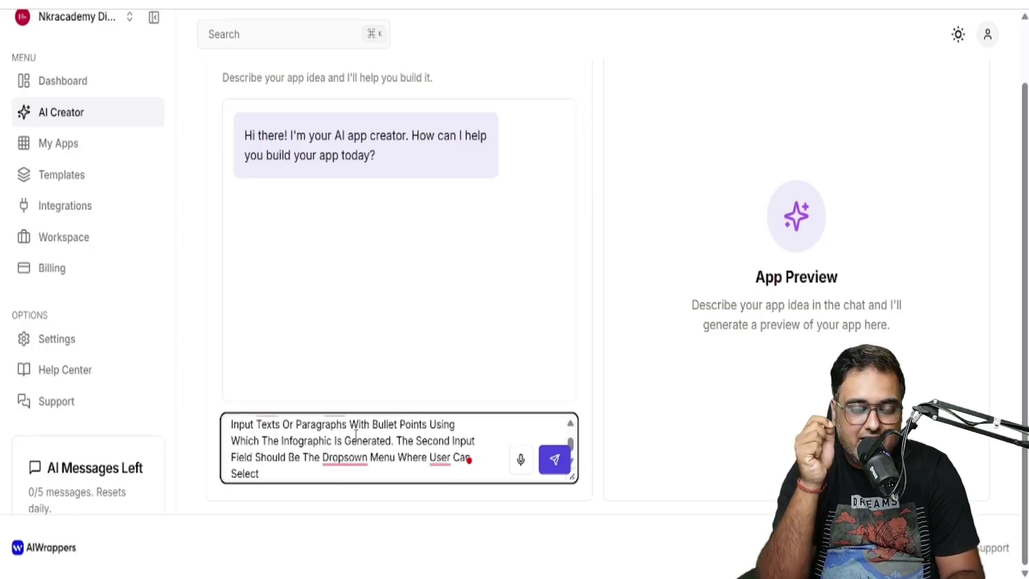
pyautogui.click(362, 348)
pyautogui.click(454, 375)
pyautogui.write('Ho')
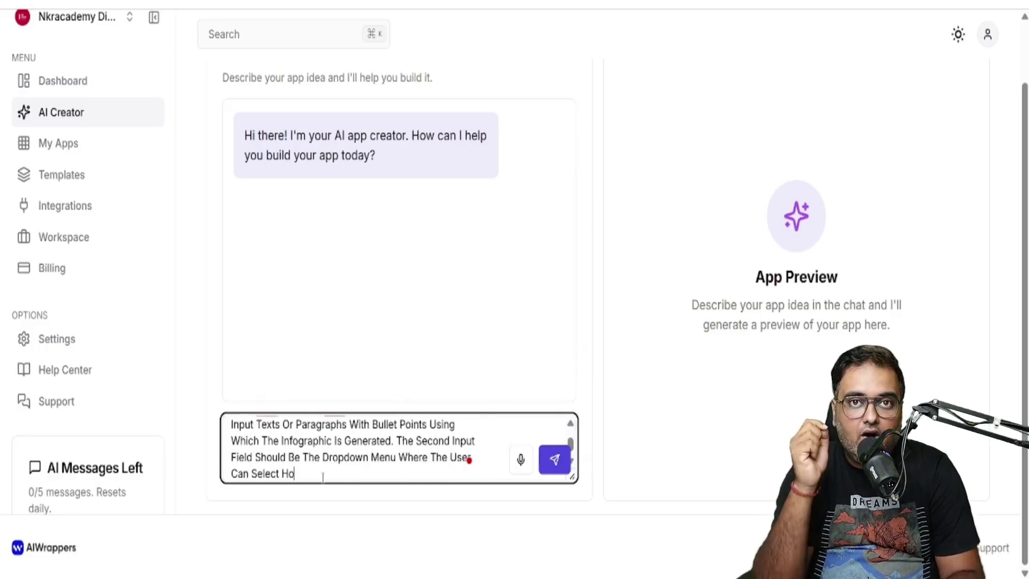
pyautogui.write('rizontal, Vertical Or S')
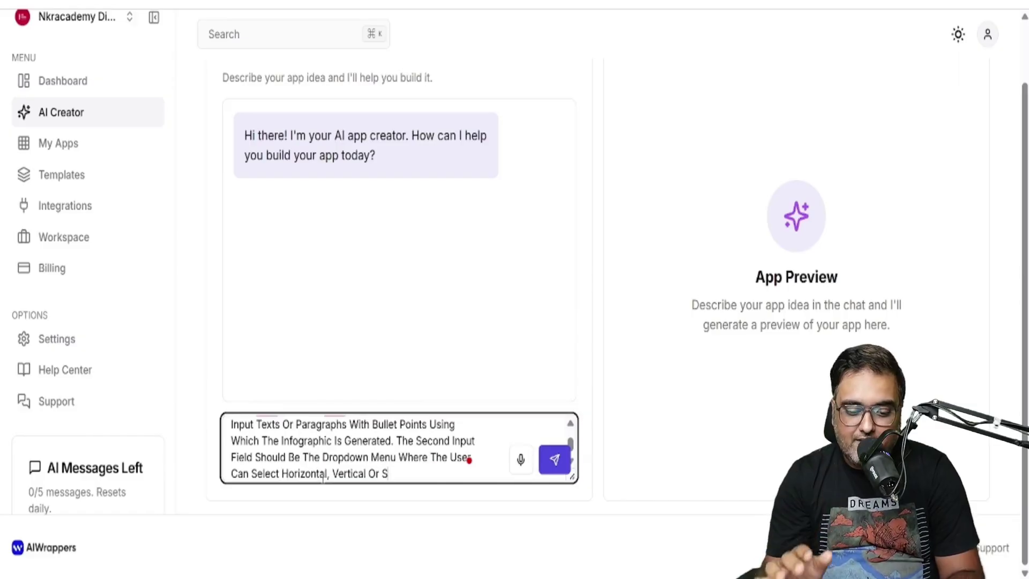
pyautogui.write('quare And Based On Th')
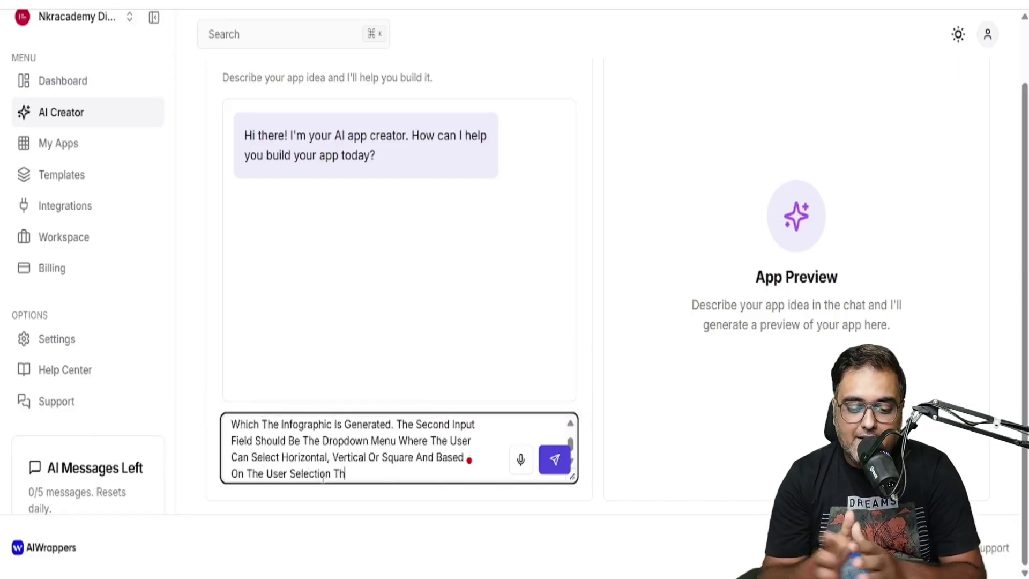
pyautogui.write('e User Selection The Image Is Generated In Res')
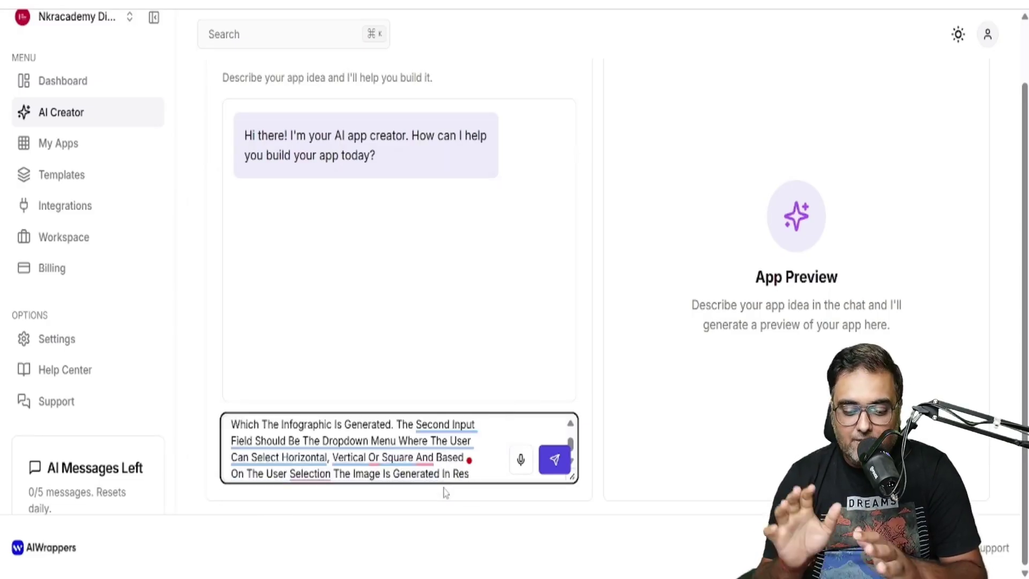
# Send the app description and begin a numbered reply to the creator's questions
pyautogui.click(554, 460)
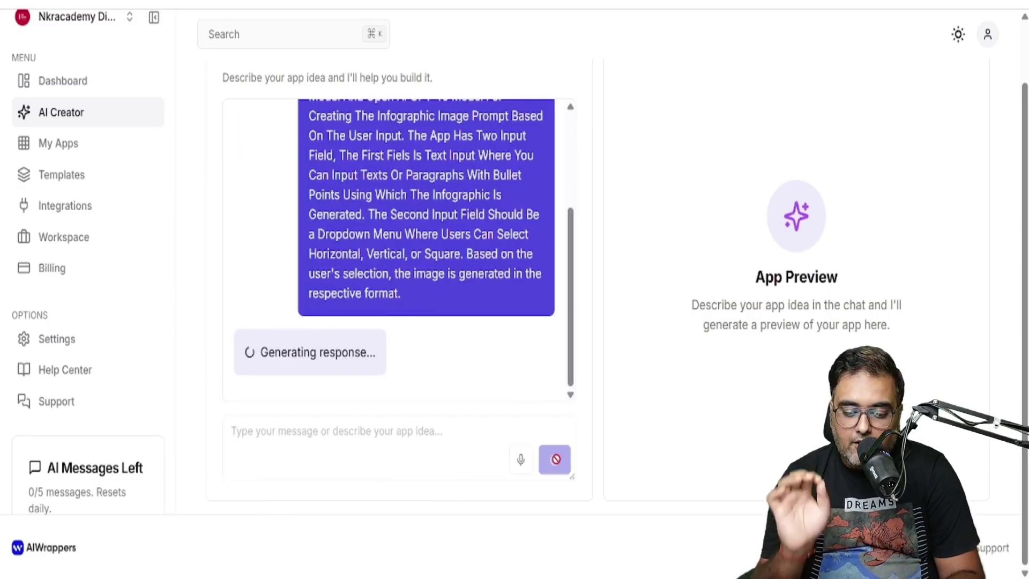
pyautogui.scroll(3, 574, 276)
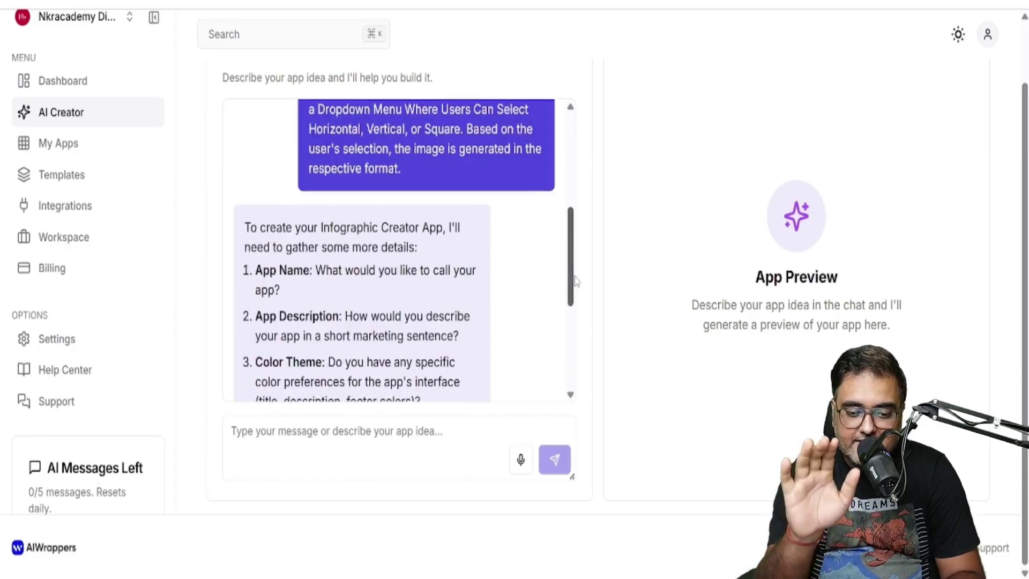
pyautogui.scroll(-3, 585, 275)
pyautogui.click(377, 444)
pyautogui.write('App Name - "Infographic Power Pro')
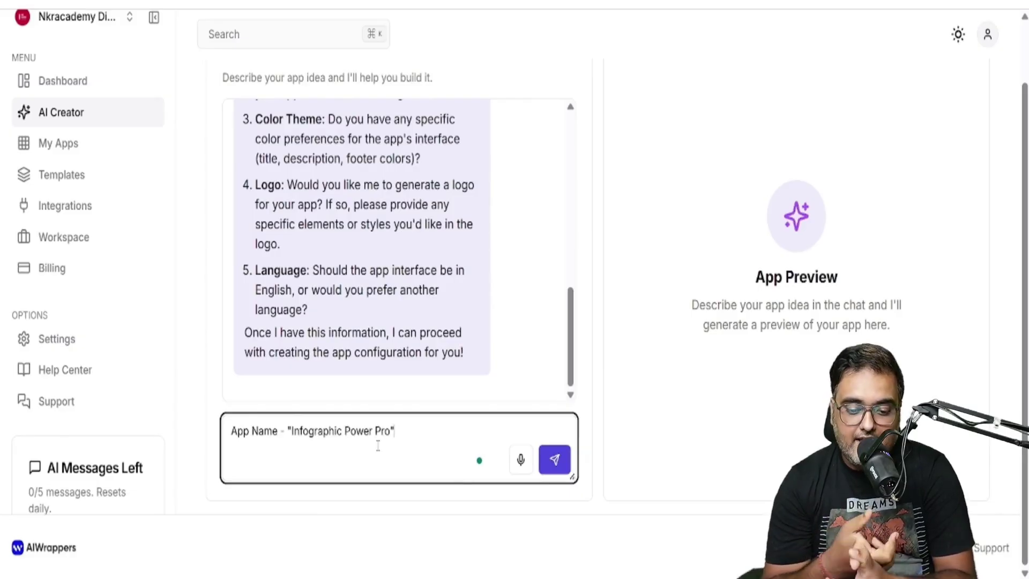
pyautogui.click(232, 431)
pyautogui.write('1. App')
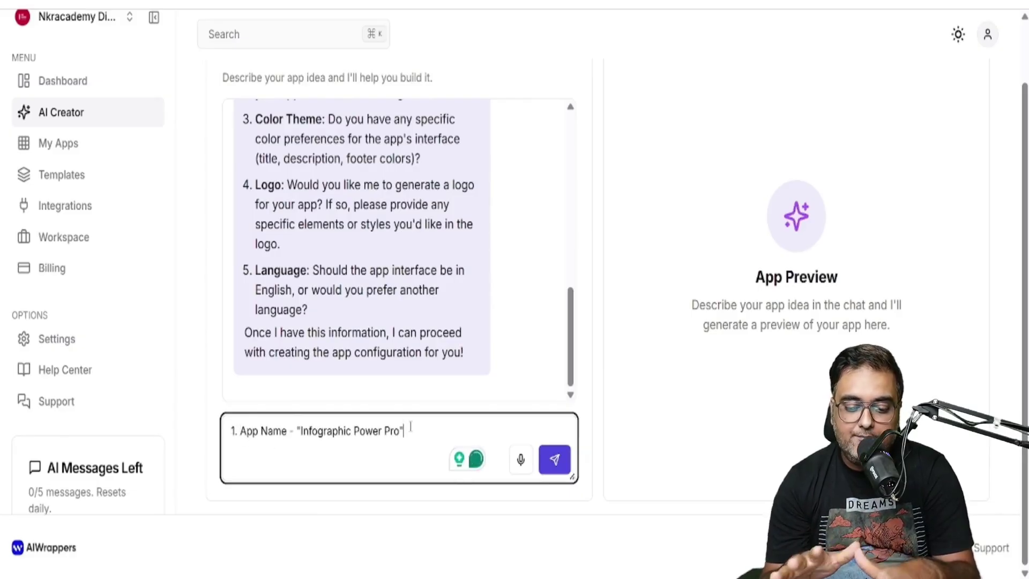
pyautogui.write(' Name - "Infographic Power Pro" 2. Log')
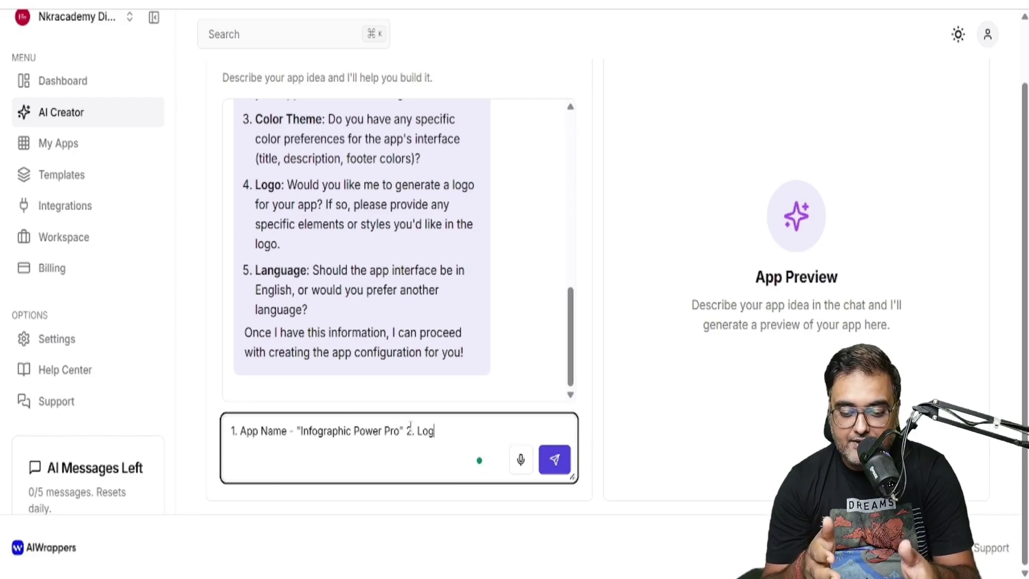
pyautogui.write('o - Create')
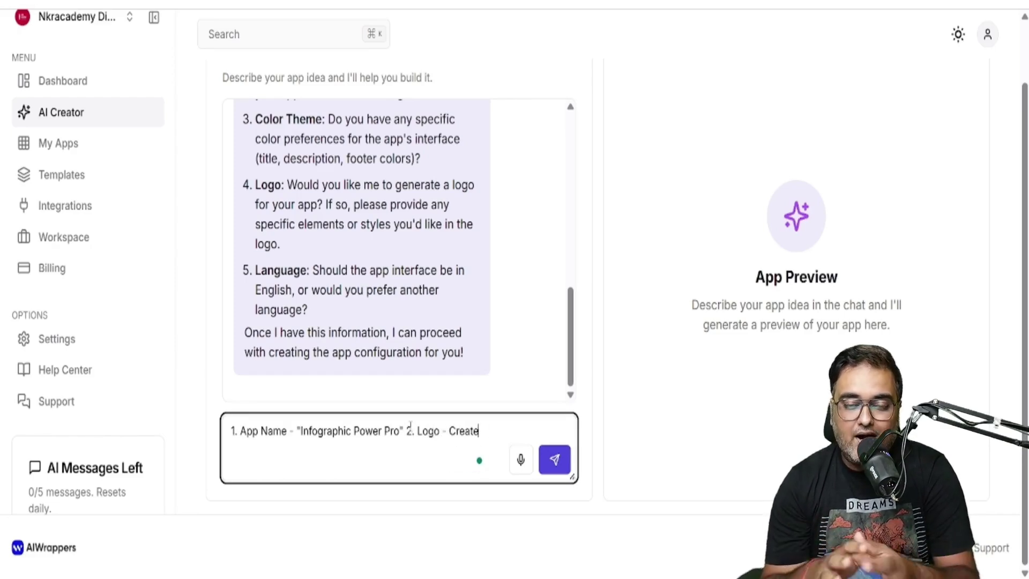
pyautogui.write(' A Logo Called - ')
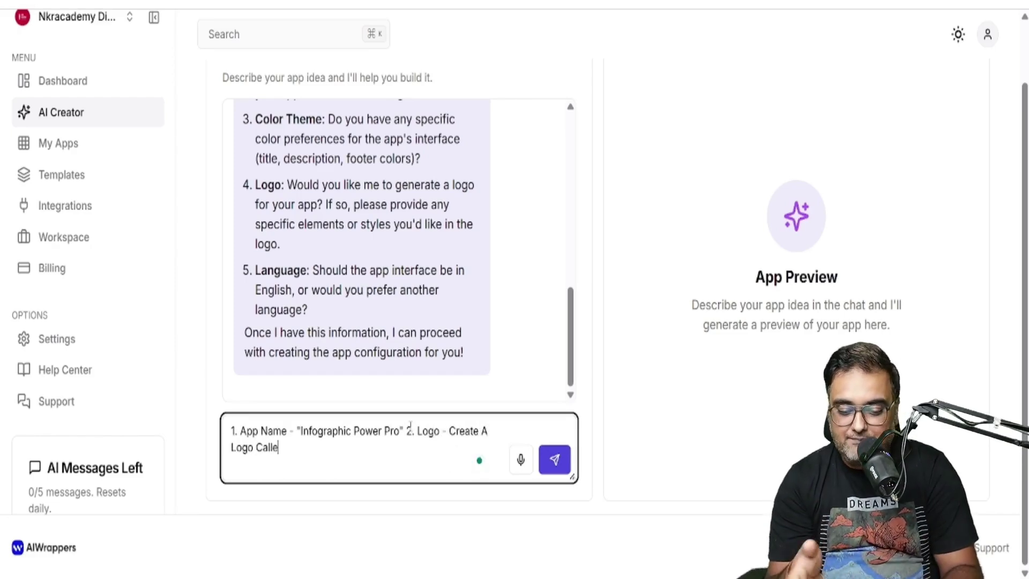
pyautogui.write('"Infographic Power Pr')
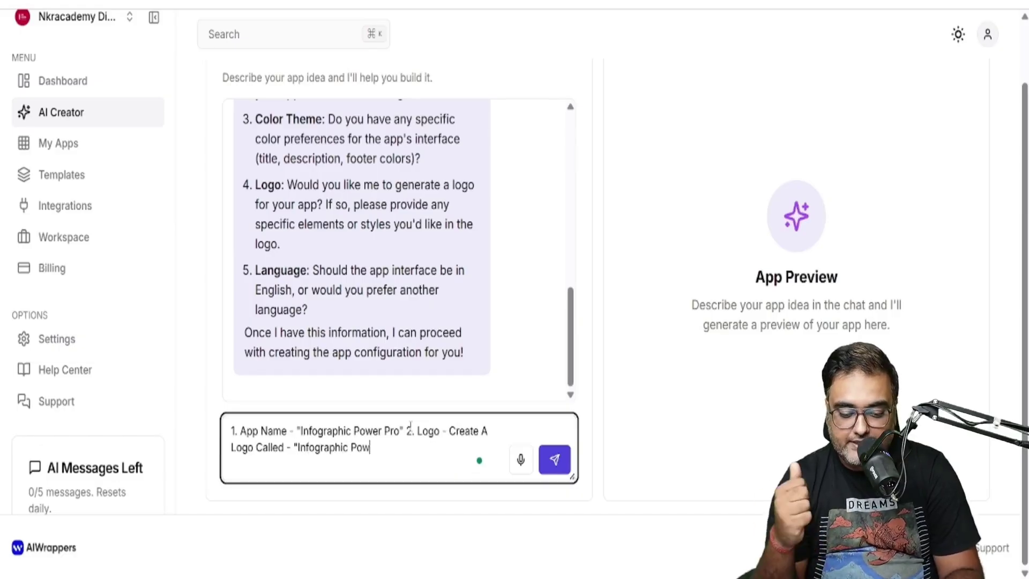
pyautogui.write('o By Nkracademy ')
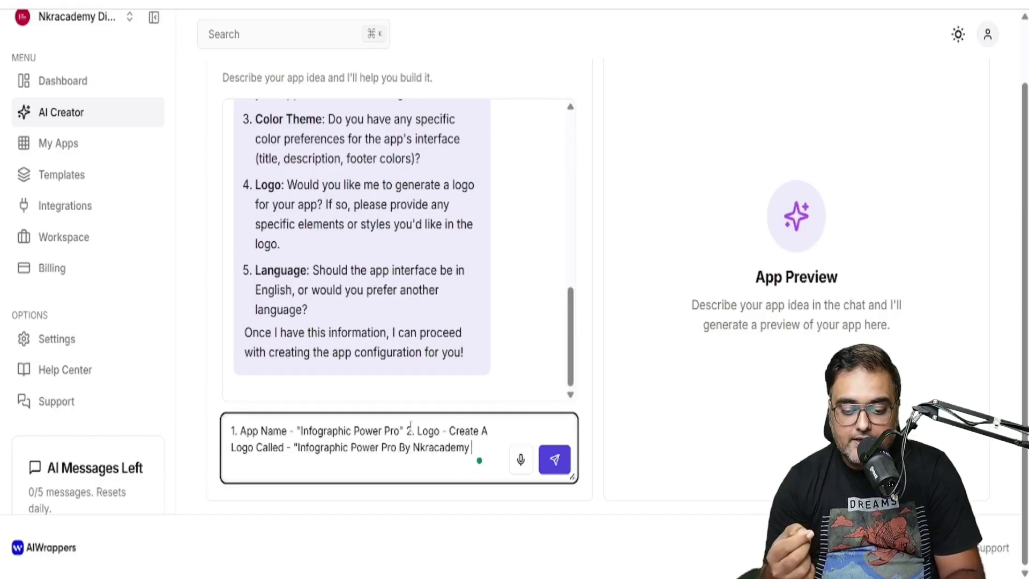
pyautogui.write('Digital Solutions"')
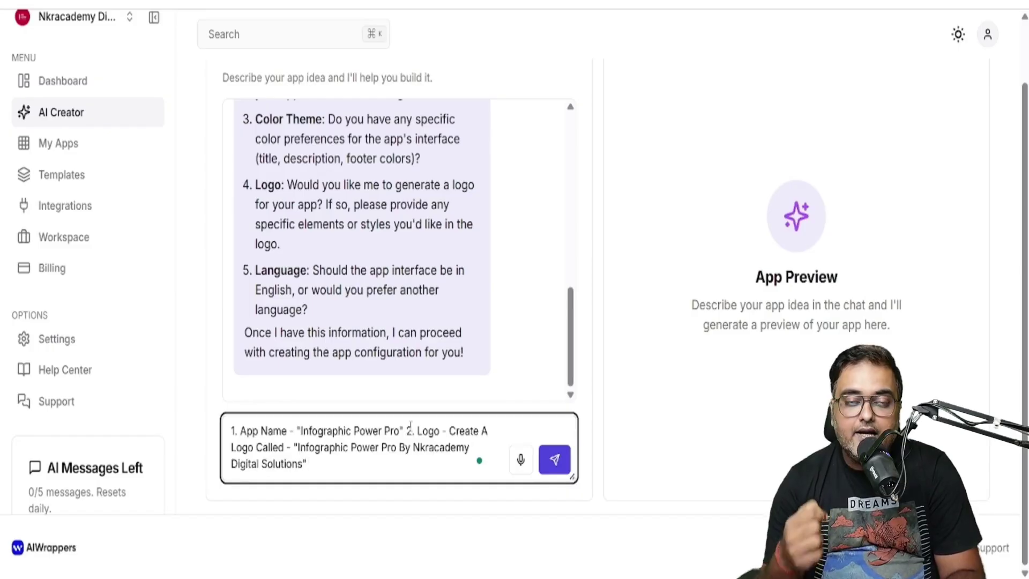
pyautogui.write(' 3. Color Sc')
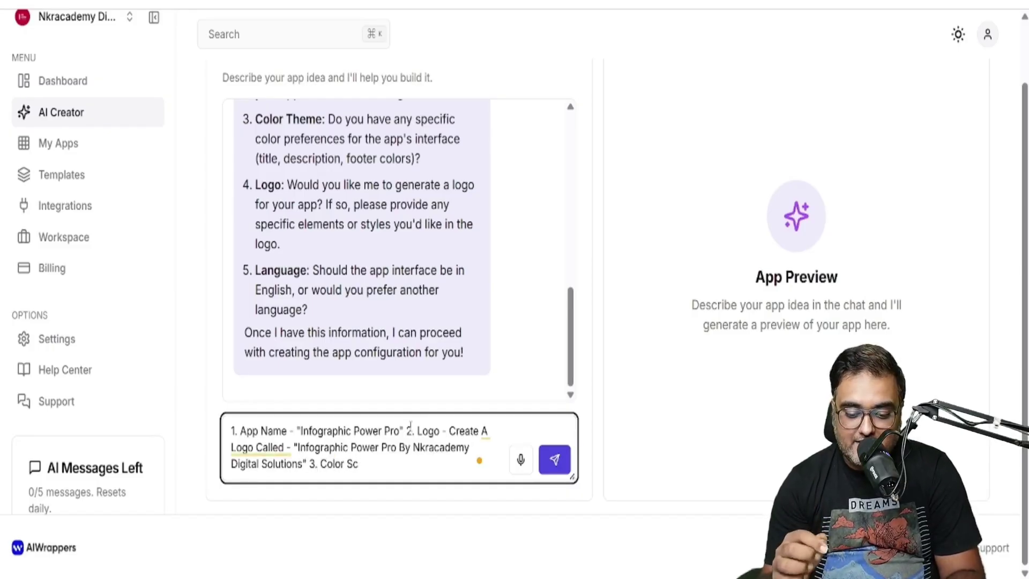
pyautogui.write('heme - Use Red Backgr')
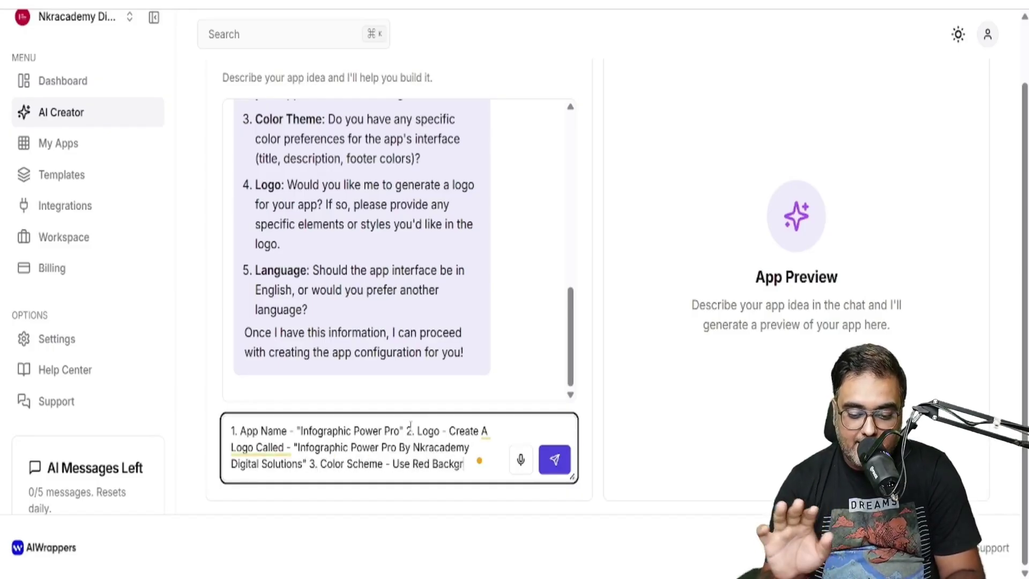
pyautogui.write('ound, White Texts And Golden B')
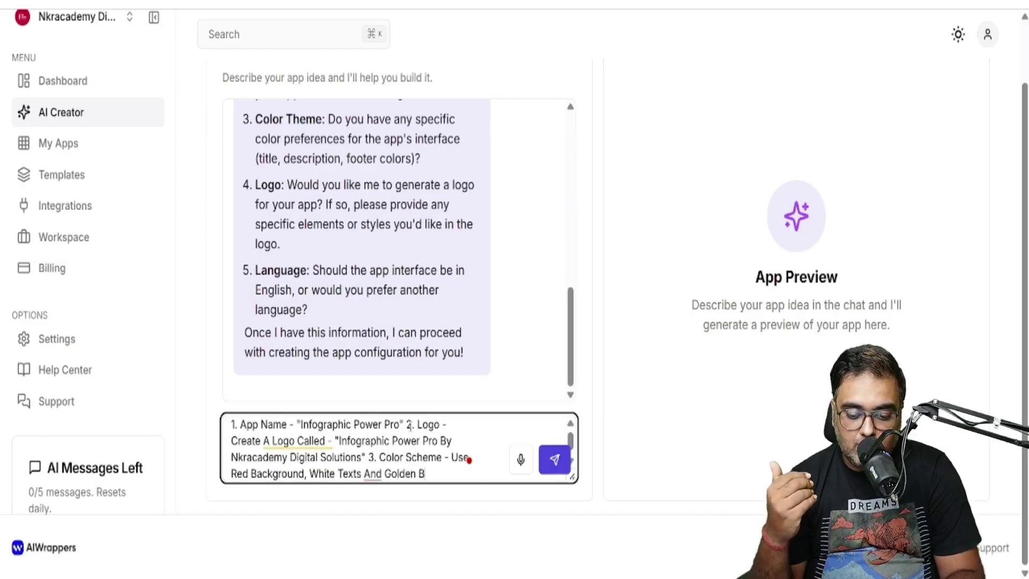
pyautogui.write('Color 4. L')
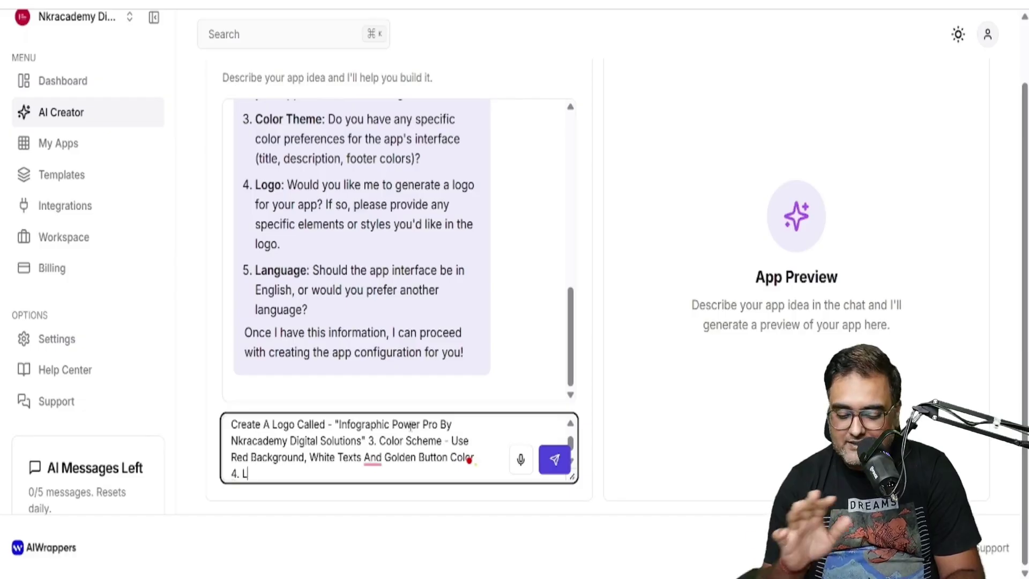
pyautogui.write('anguage Is W')
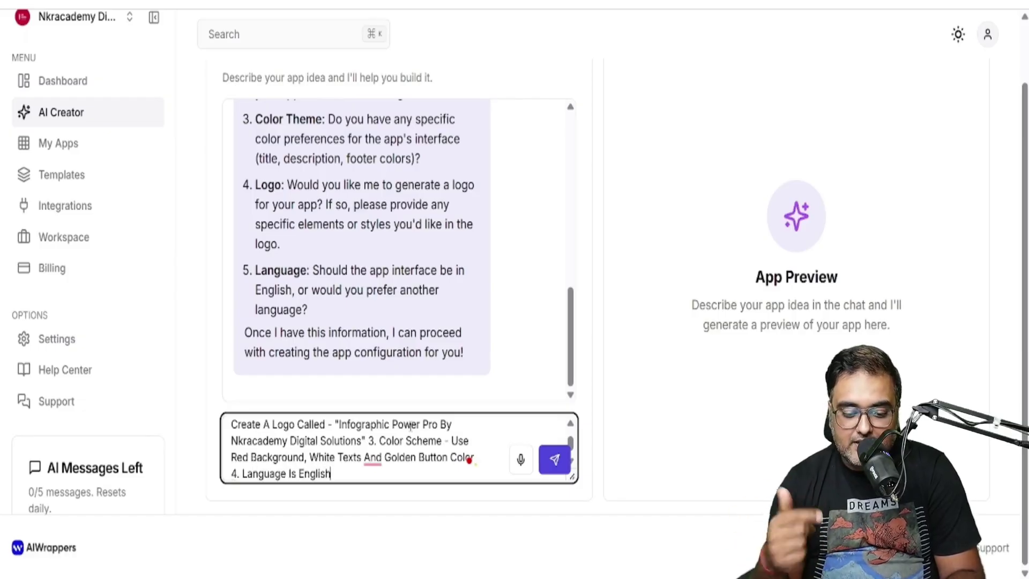
# Send the reply naming the app Infographic Power Pro with logo, red/white/golden colours and English
pyautogui.click(384, 375)
pyautogui.click(450, 393)
pyautogui.click(555, 459)
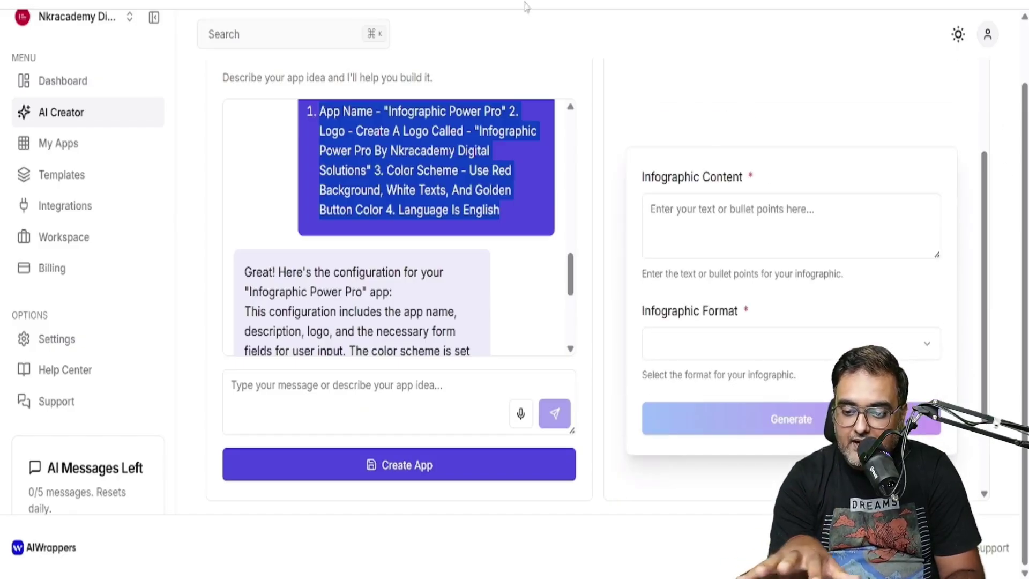
pyautogui.click(717, 231)
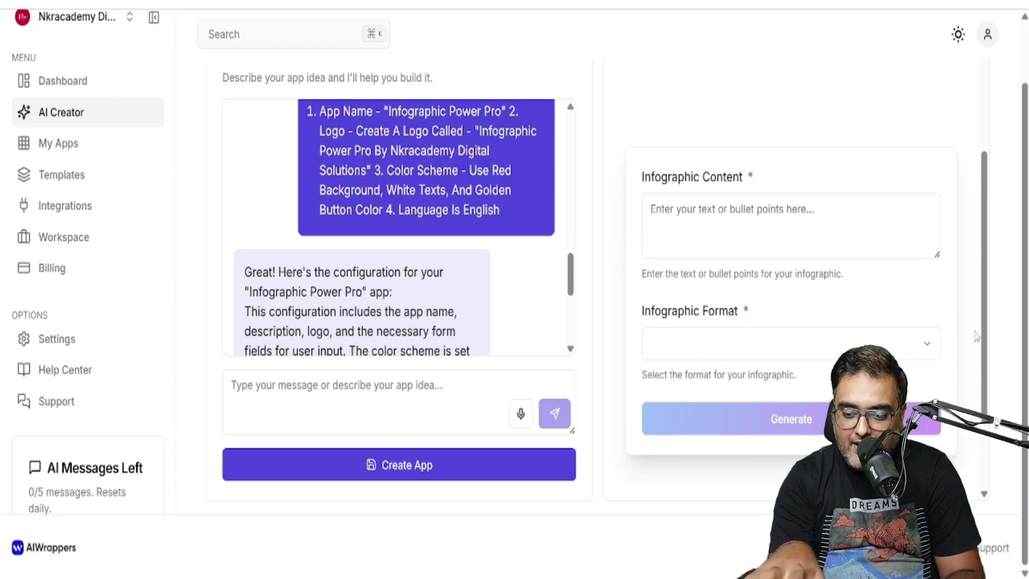
pyautogui.scroll(-2, 975, 337)
# Publish Infographic Power Pro and load its shared link to see the live form
pyautogui.click(408, 464)
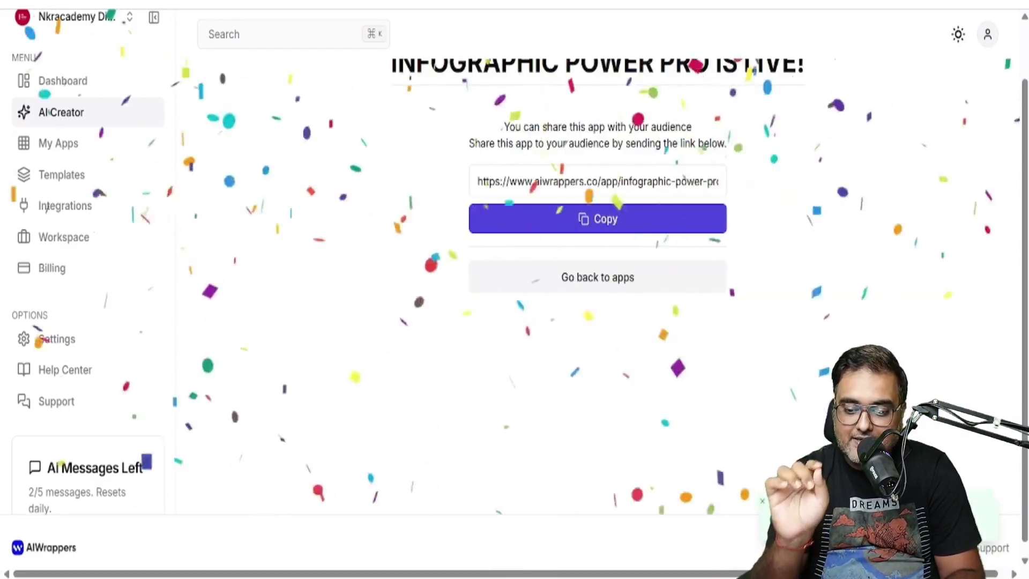
pyautogui.hotkey('ctrl', 't')
pyautogui.hotkey('ctrl', 'v')
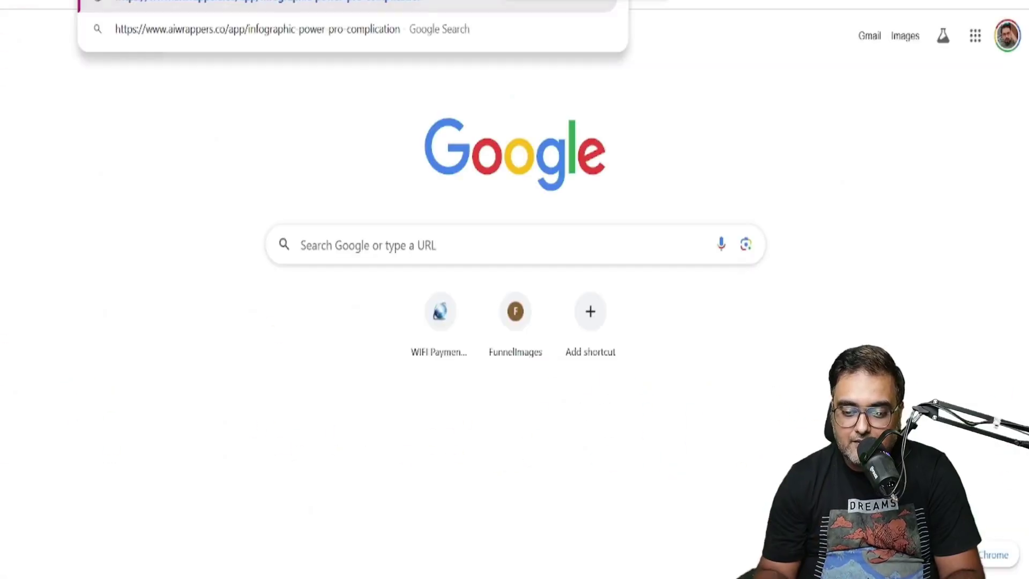
pyautogui.press('Return')
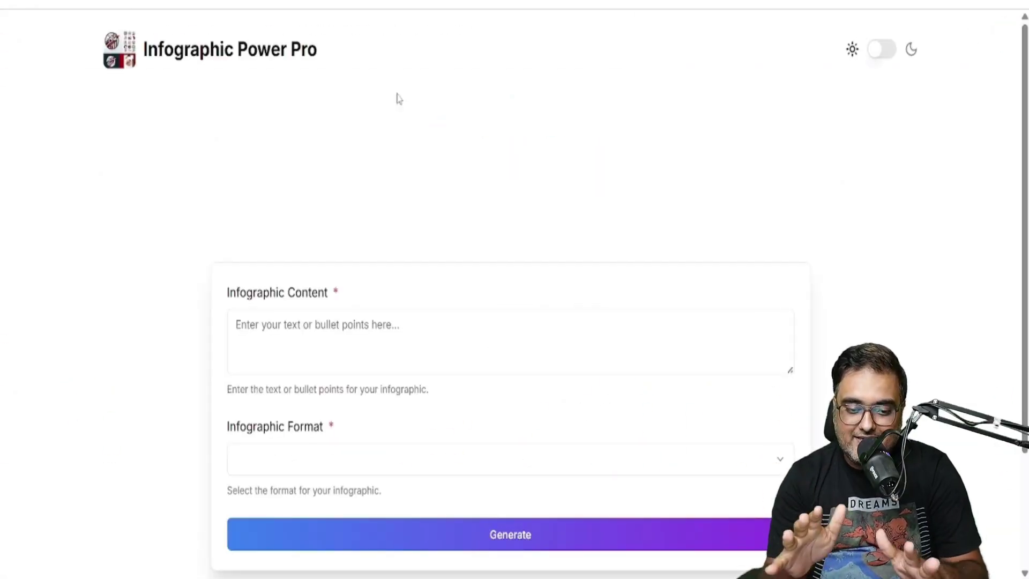
pyautogui.click(333, 340)
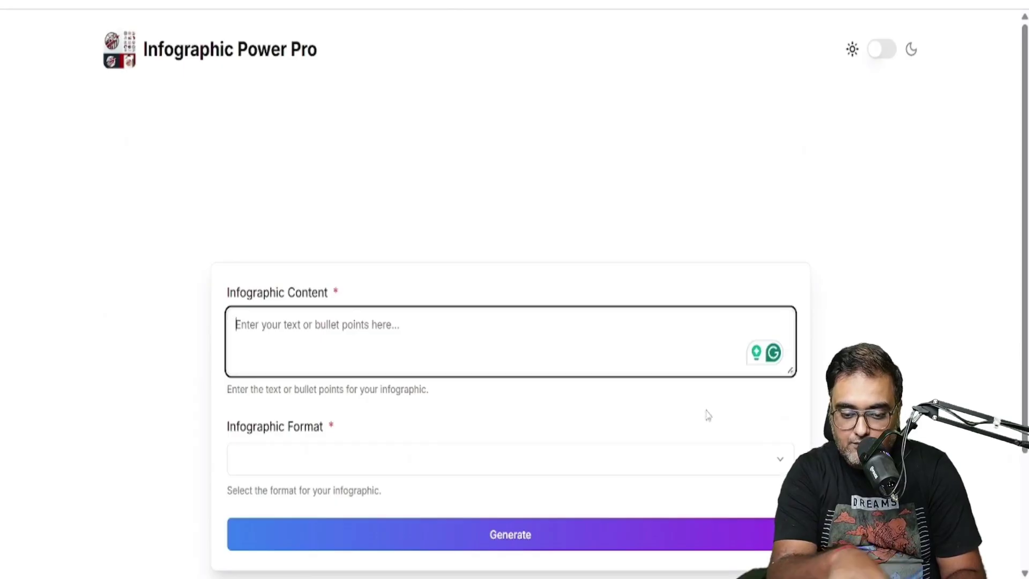
pyautogui.click(666, 566)
# Ask ChatGPT for YouTube video ranking tips and select the tips in its answer
pyautogui.hotkey('ctrl', 't')
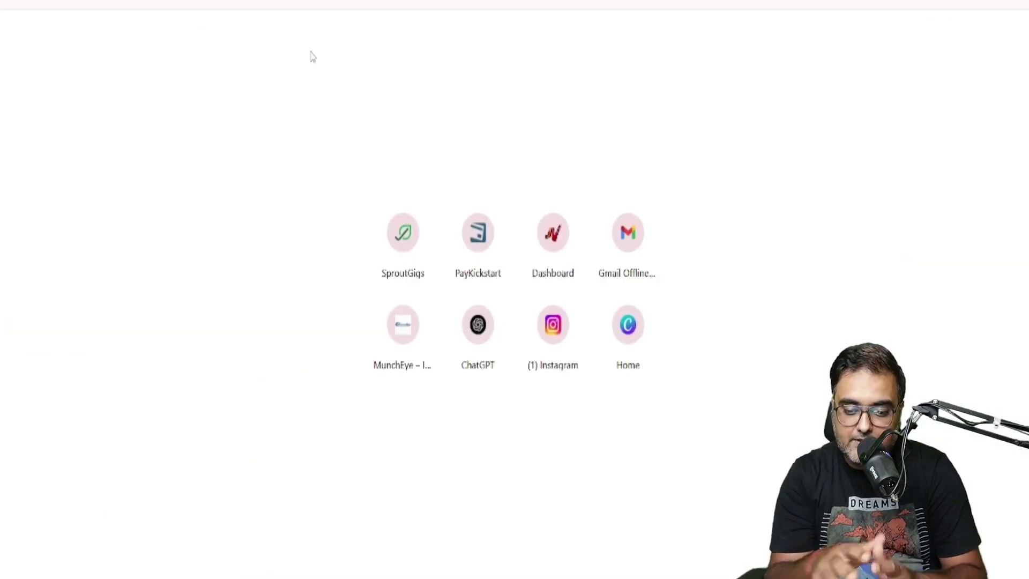
pyautogui.write('cha')
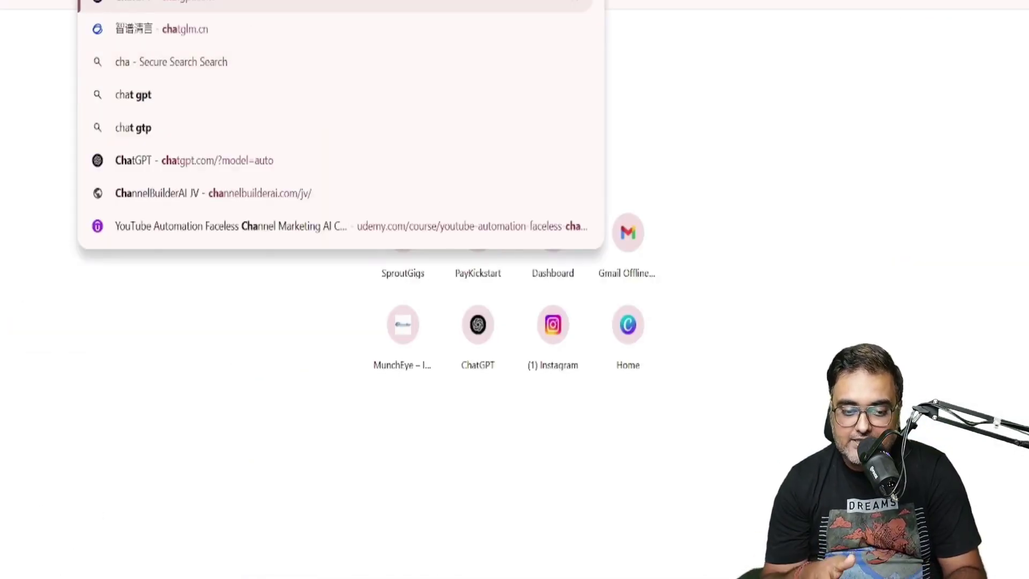
pyautogui.press('Return')
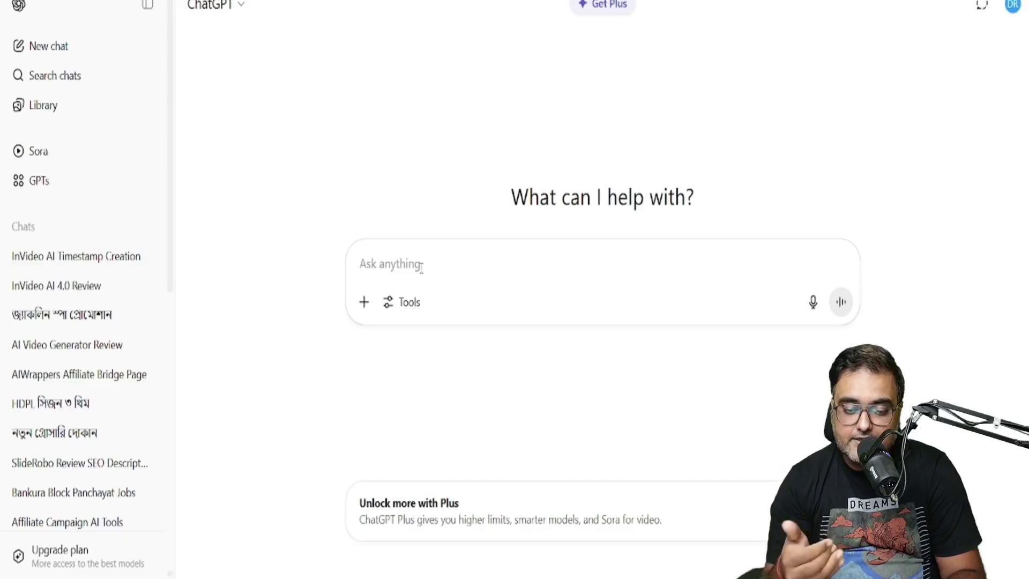
pyautogui.write('create')
pyautogui.press('BackSpace')
pyautogui.press('BackSpace')
pyautogui.press('BackSpace')
pyautogui.press('BackSpace')
pyautogui.press('BackSpace')
pyautogui.write('give')
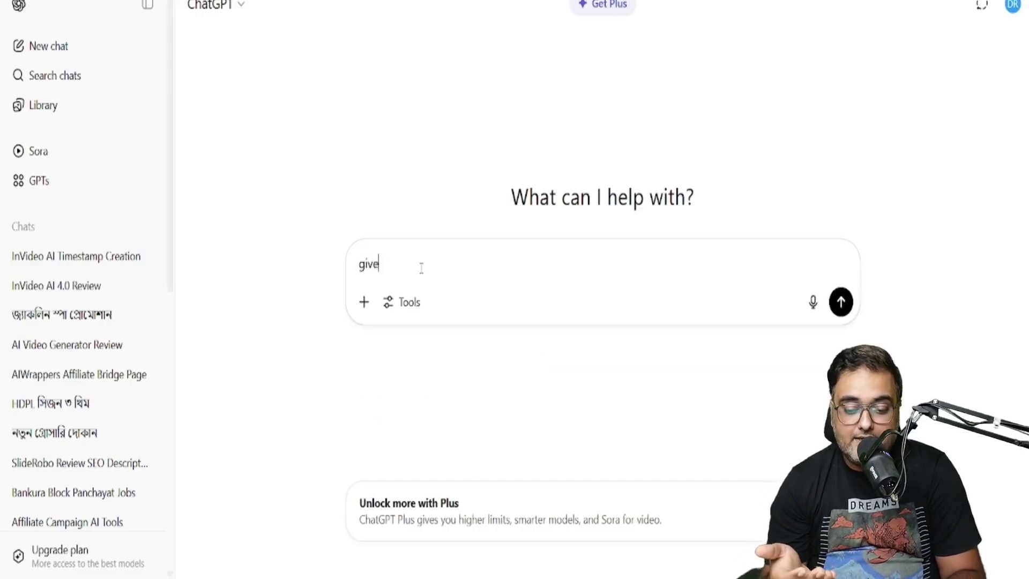
pyautogui.write(' 10 bullet points on how to rank videos on youtube')
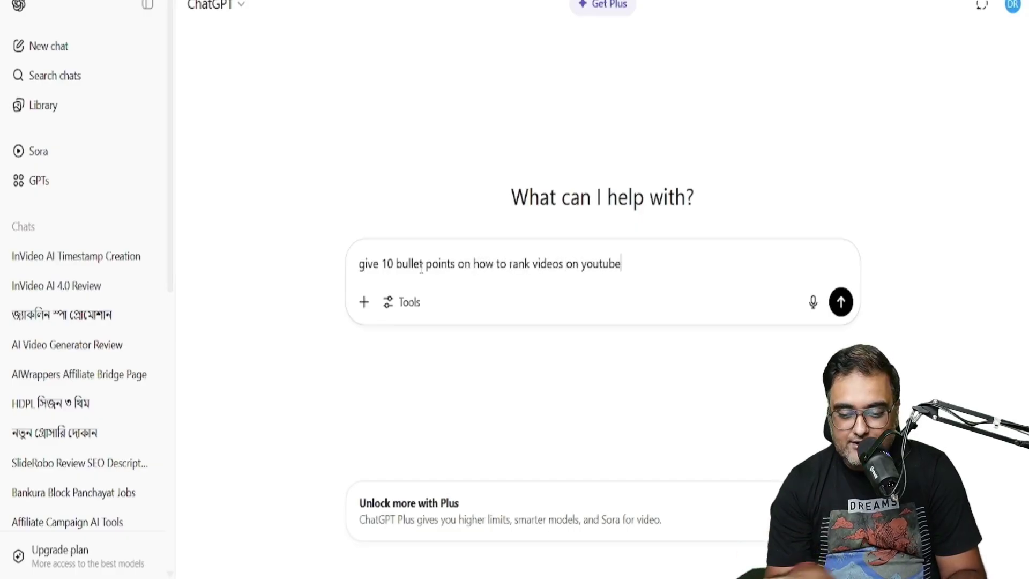
pyautogui.press('Return')
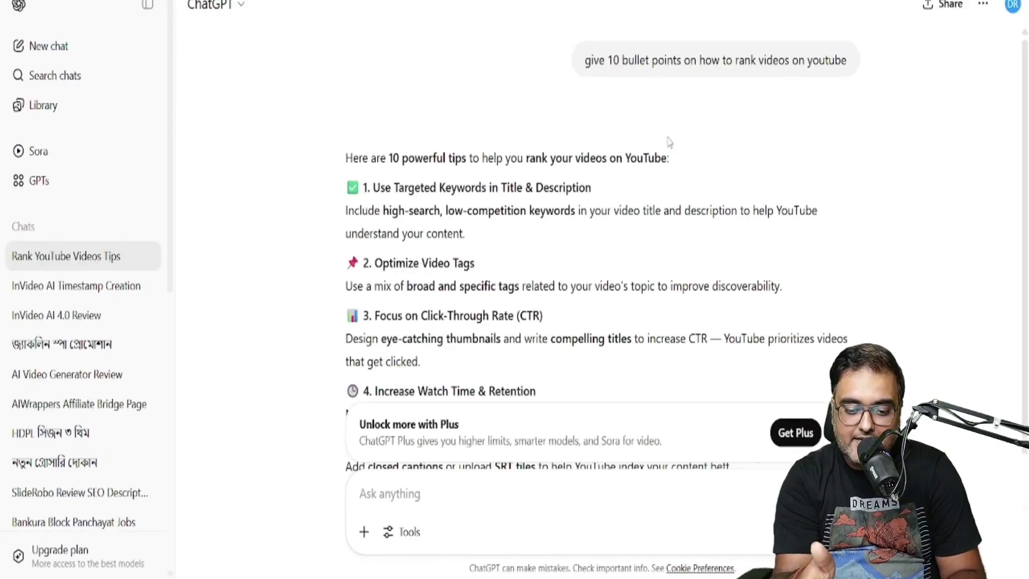
pyautogui.scroll(-4, 421, 271)
pyautogui.scroll(-1, 421, 271)
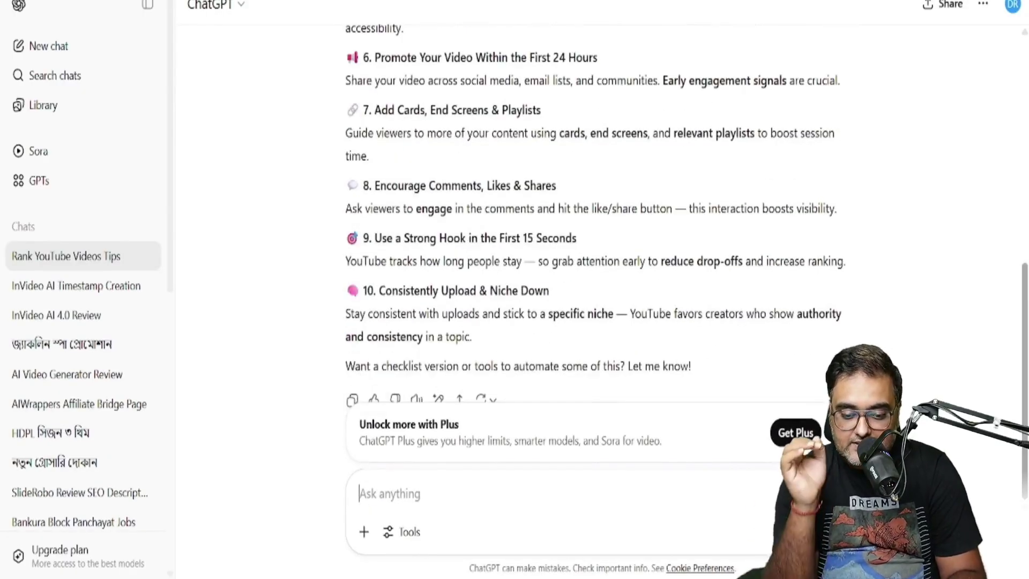
pyautogui.moveTo(494, 330); pyautogui.dragTo(482, 333)
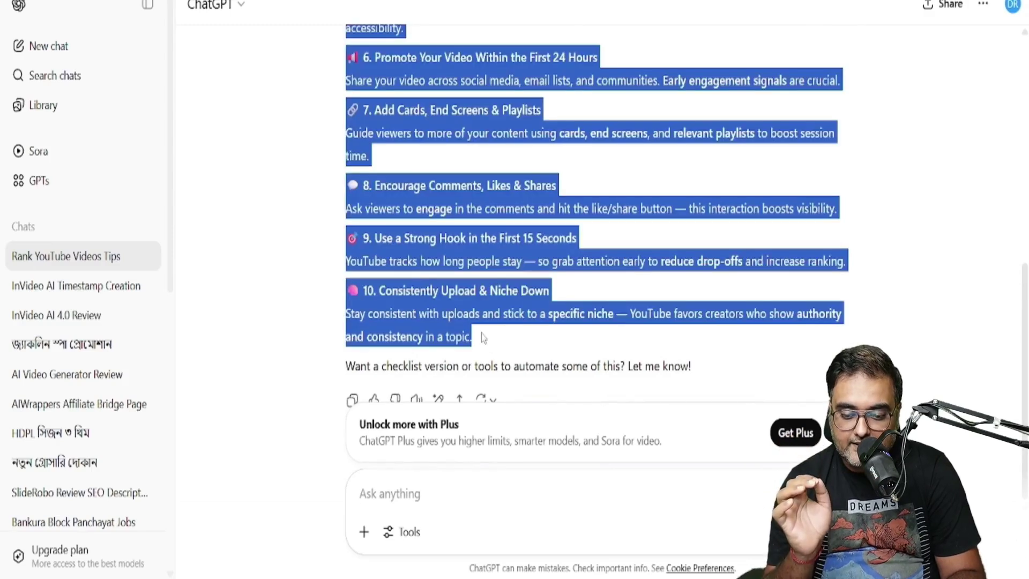
# Paste the copied tips as infographic content and generate a Vertical infographic
pyautogui.hotkey('ctrl', 'c')
pyautogui.hotkey('alt', 'Tab')
pyautogui.hotkey('ctrl', 'v')
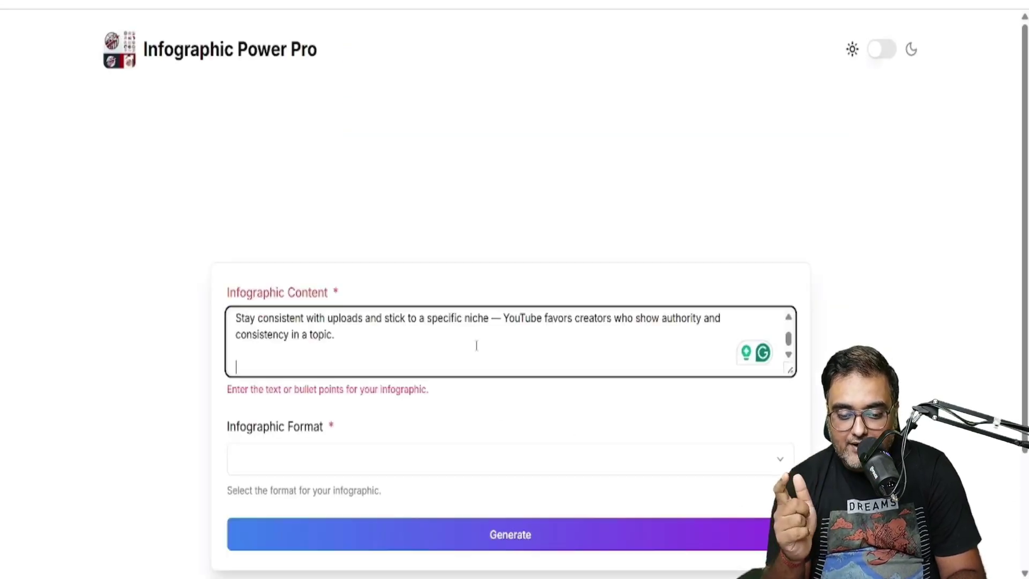
pyautogui.scroll(2, 680, 337)
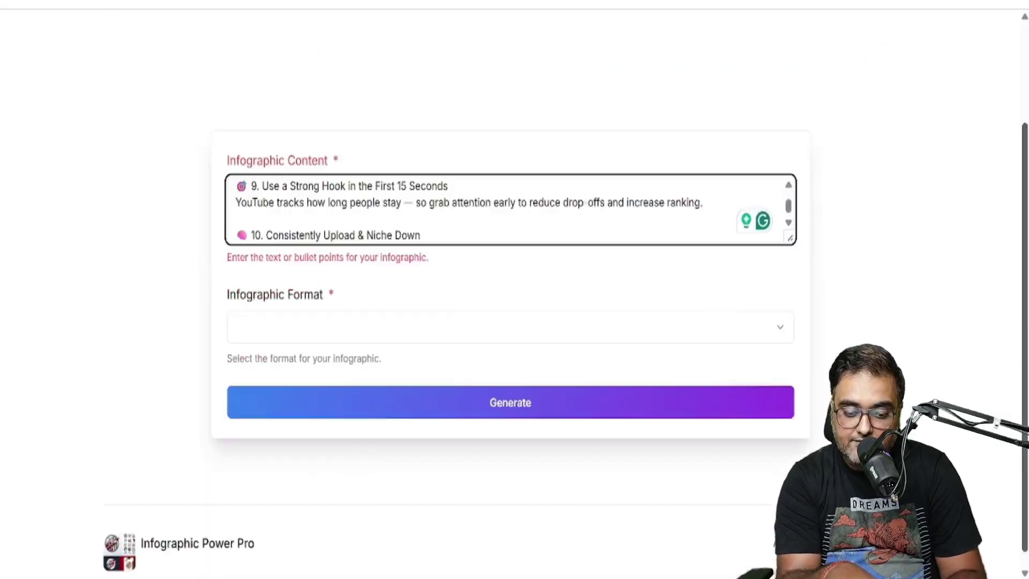
pyautogui.scroll(-2, 680, 320)
pyautogui.click(680, 319)
pyautogui.click(319, 380)
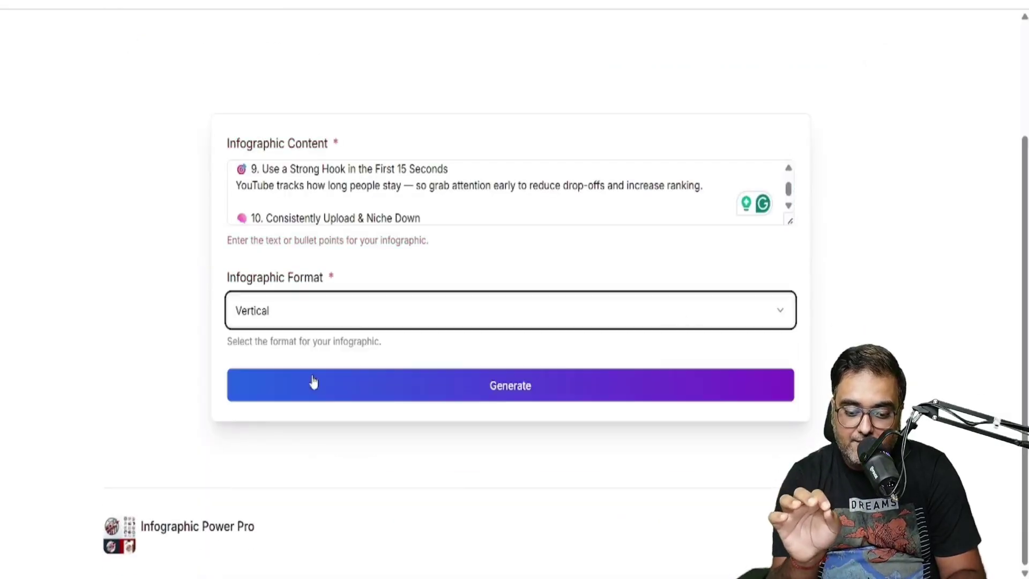
pyautogui.click(493, 389)
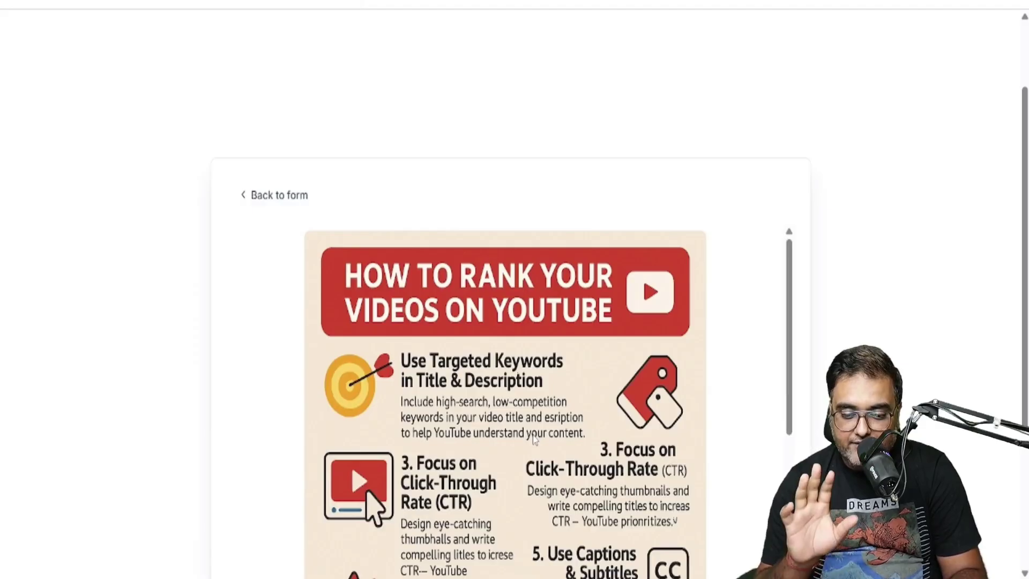
pyautogui.scroll(-2, 836, 274)
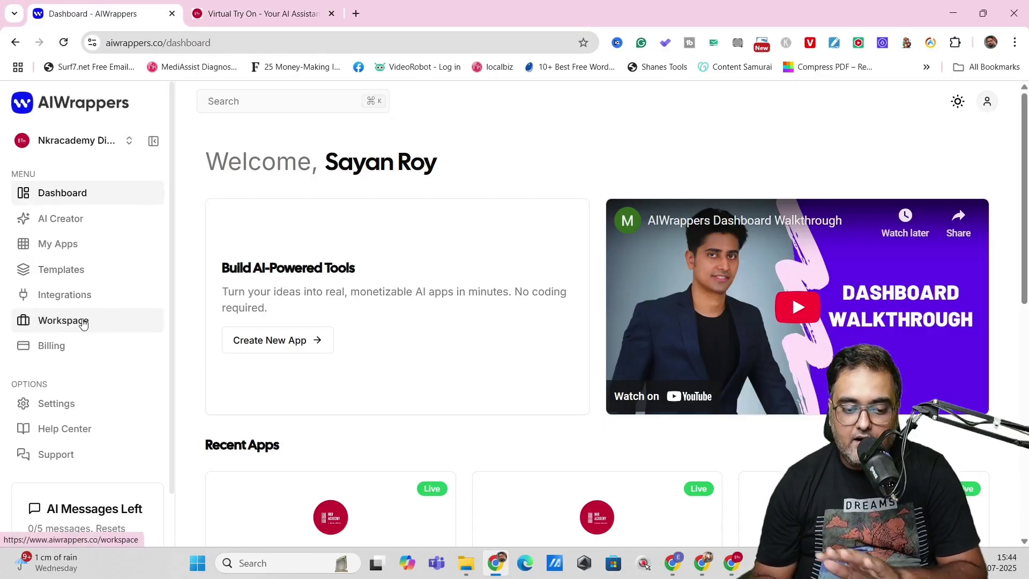
# Review the Integrations page, highlighting the connected OpenAI service
pyautogui.click(65, 295)
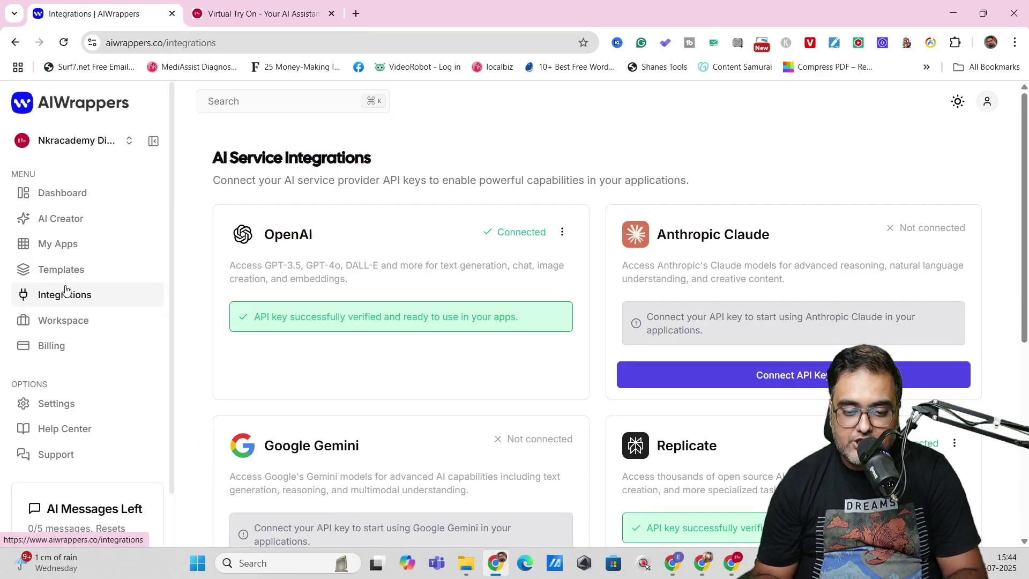
pyautogui.moveTo(287, 234); pyautogui.dragTo(361, 246)
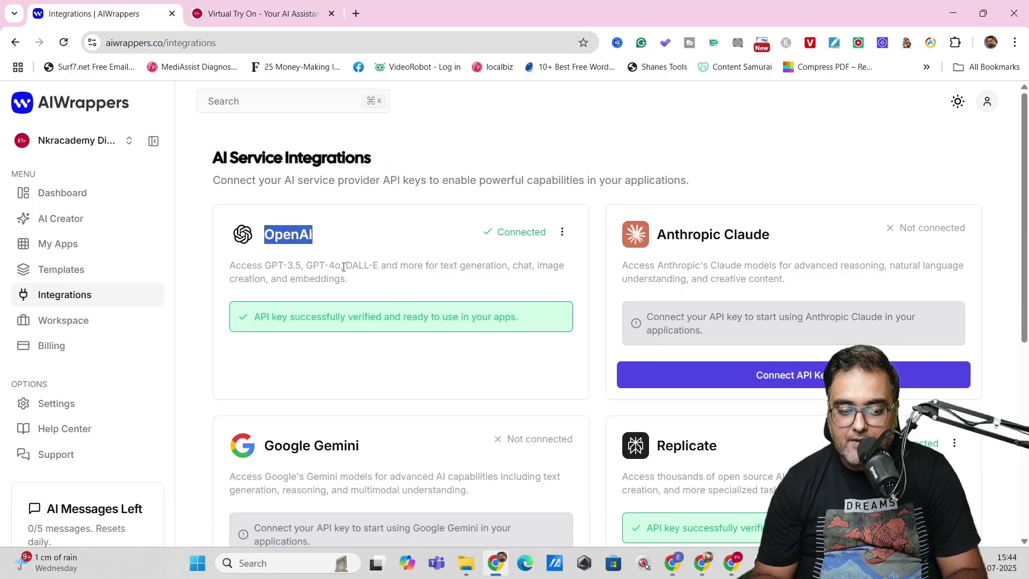
pyautogui.scroll(-3, 798, 299)
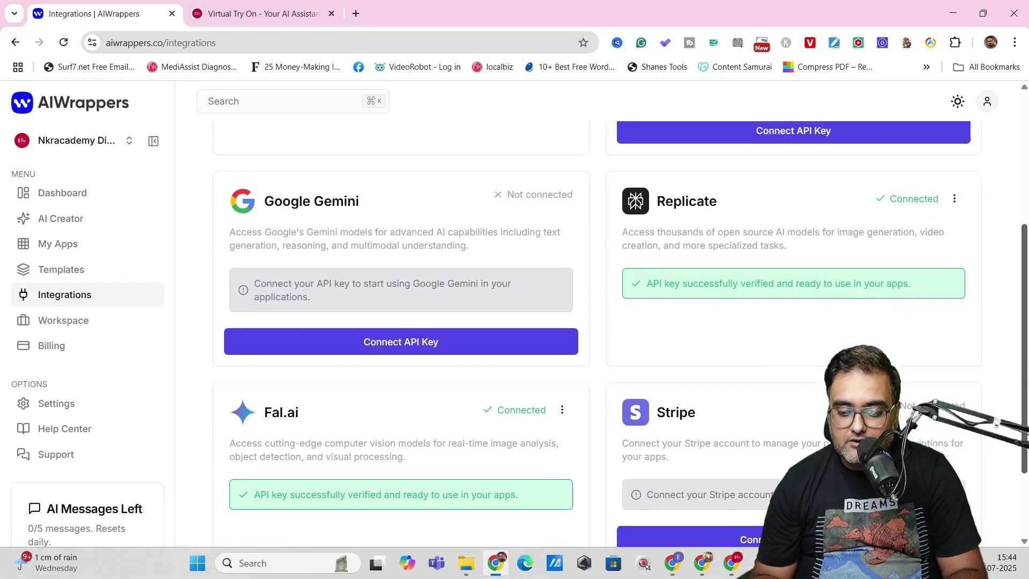
pyautogui.scroll(-2, 1024, 336)
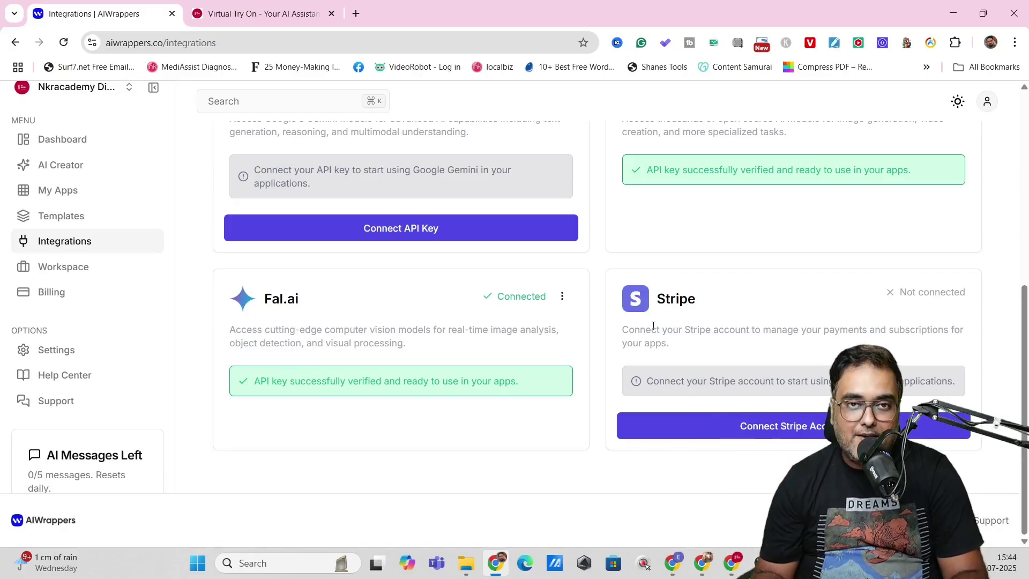
pyautogui.moveTo(1023, 347); pyautogui.dragTo(1025, 155)
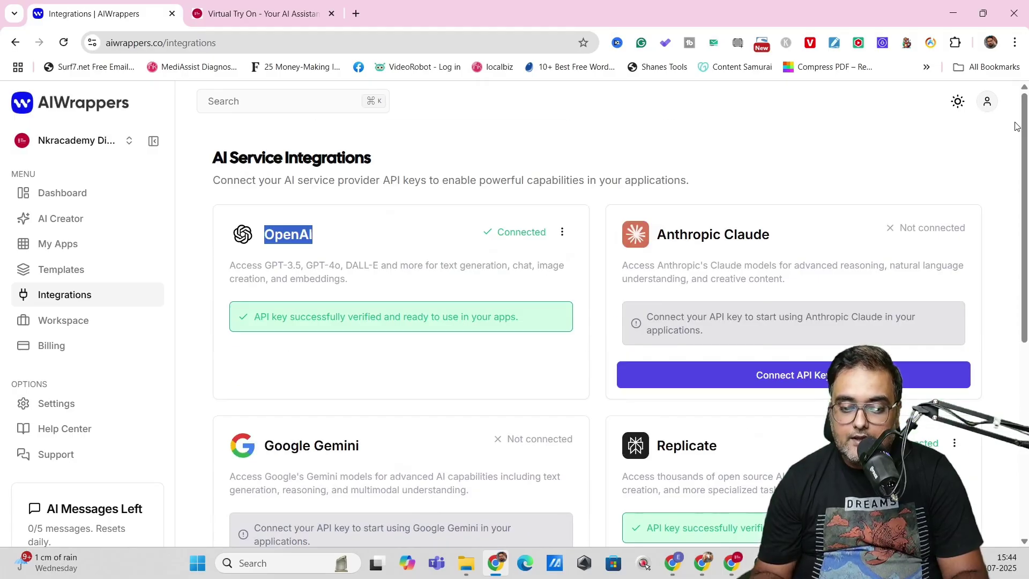
# From My AI Apps, preview the live Virtual Try On app
pyautogui.click(78, 244)
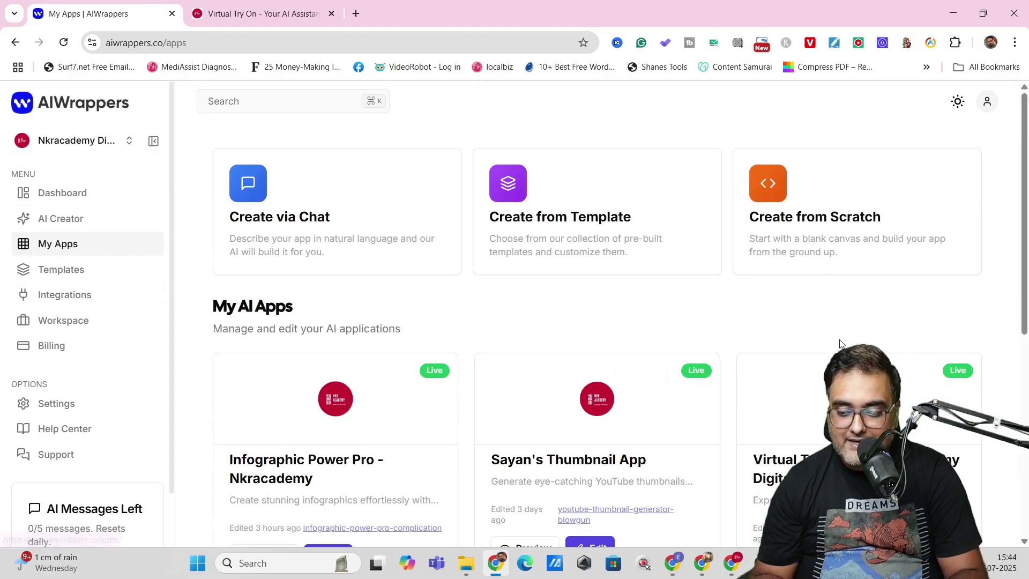
pyautogui.moveTo(1026, 211); pyautogui.dragTo(1026, 283)
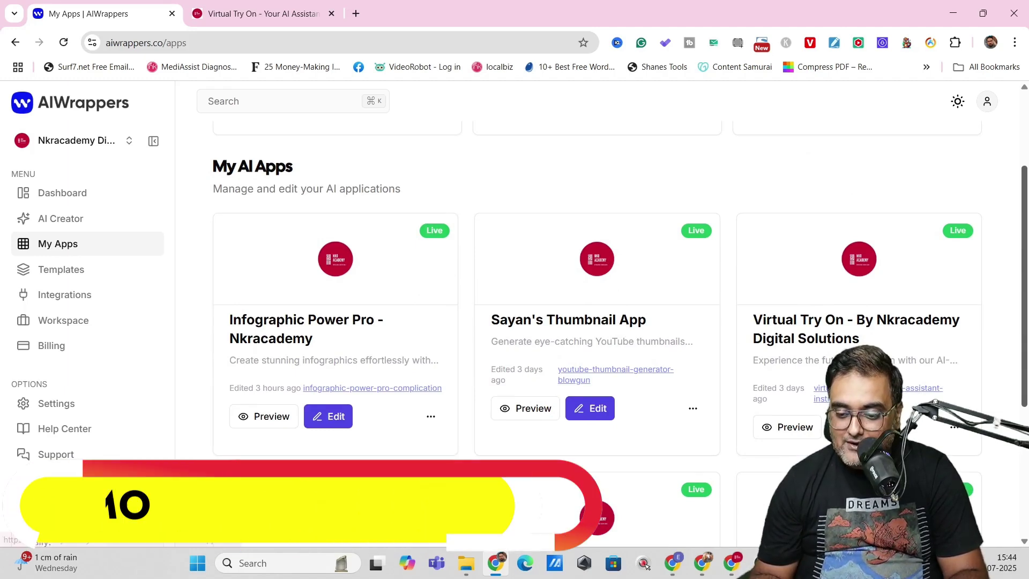
pyautogui.click(823, 389)
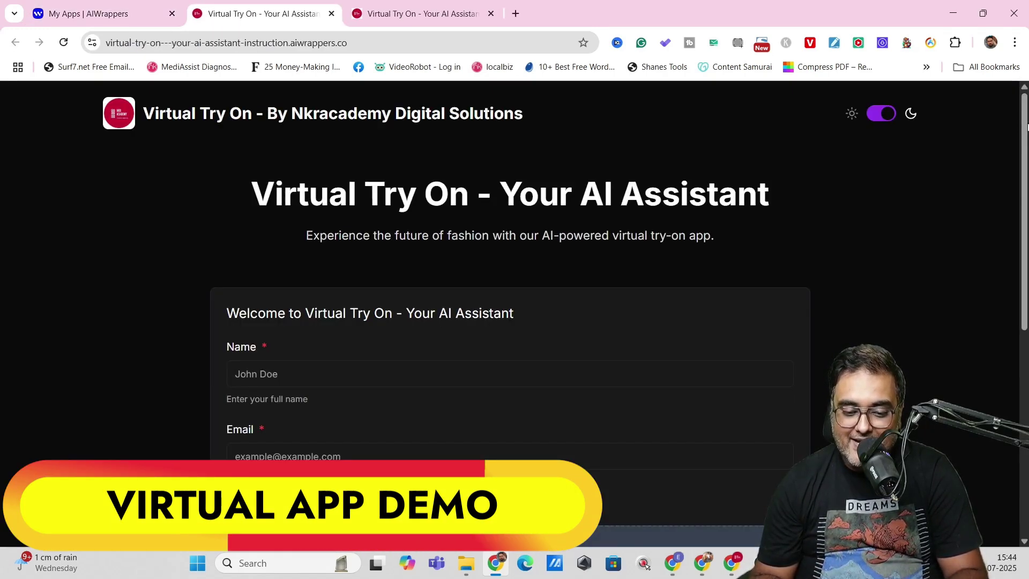
pyautogui.scroll(-2, 253, 125)
# Fill in the person's name and autofill the saved email
pyautogui.click(288, 216)
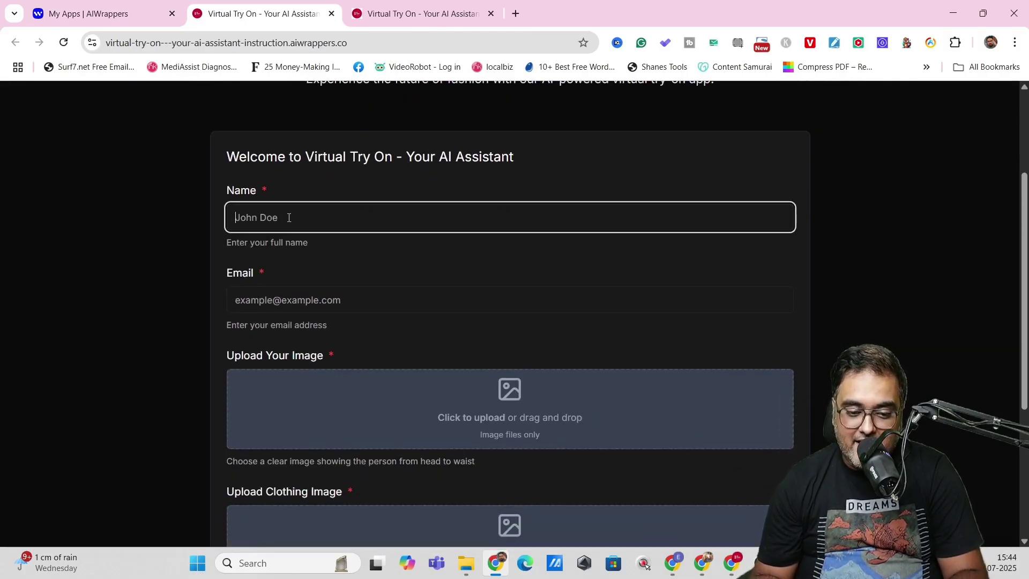
pyautogui.write('sayan')
pyautogui.press('Tab')
pyautogui.click(337, 333)
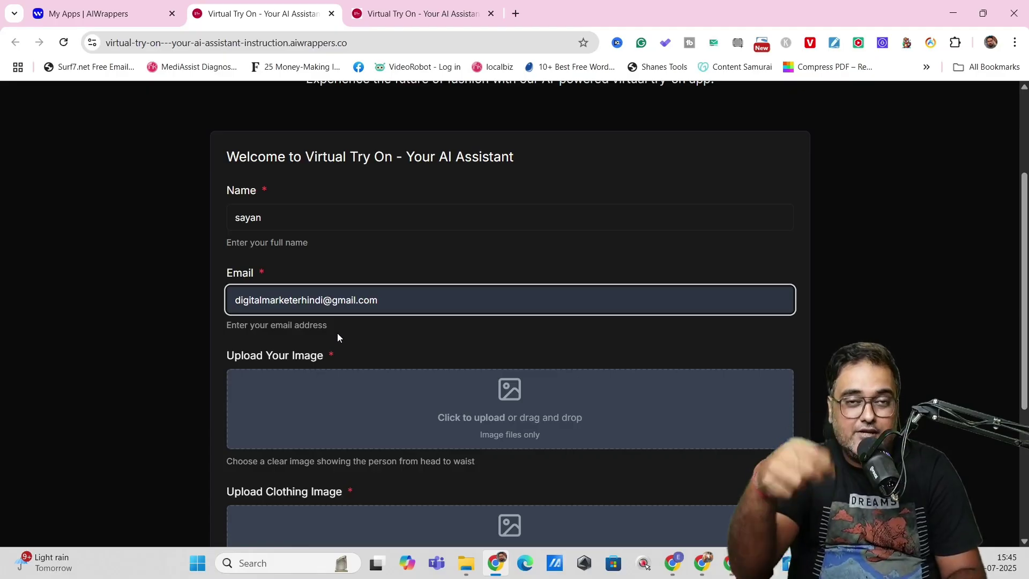
# Upload the person photo and the blue suit image for the try-on
pyautogui.click(510, 418)
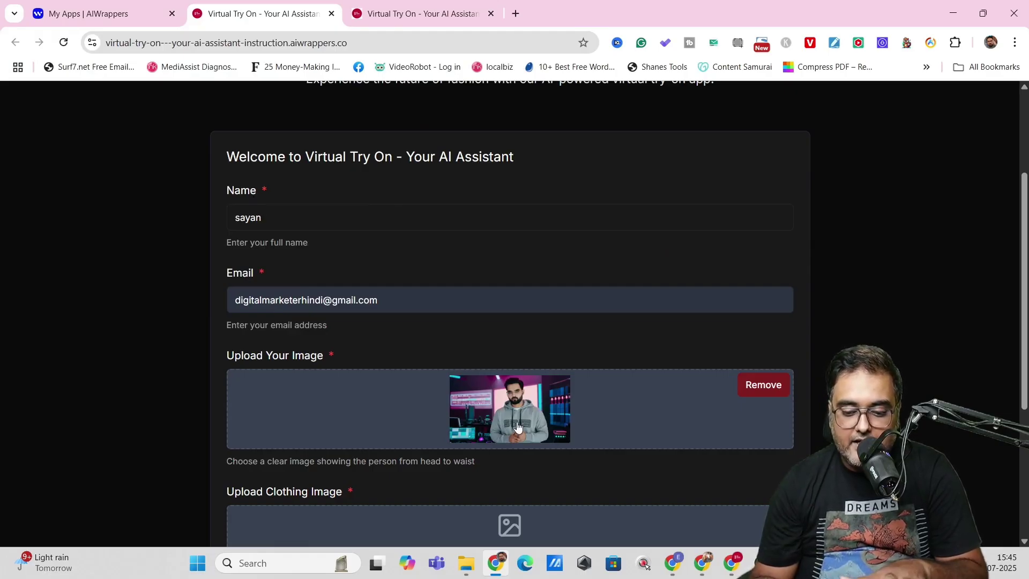
pyautogui.moveTo(1025, 319); pyautogui.dragTo(1025, 373)
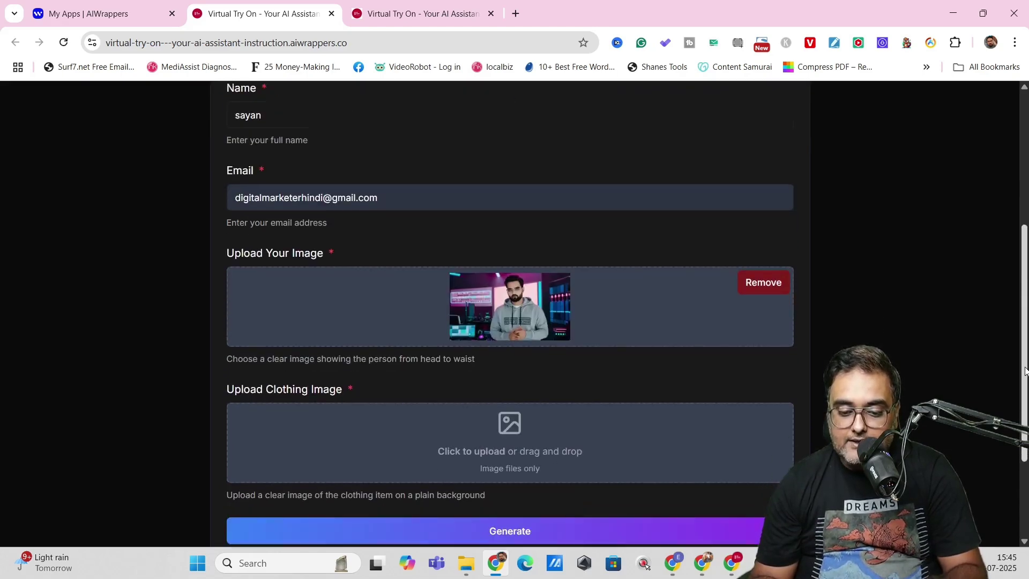
pyautogui.click(505, 420)
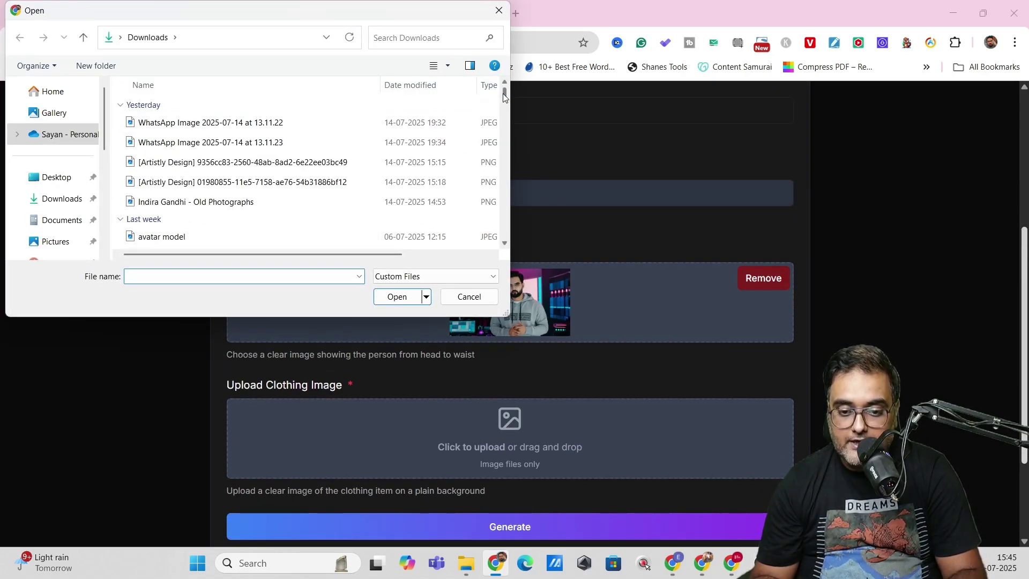
pyautogui.scroll(-5, 499, 97)
pyautogui.scroll(-5, 503, 97)
pyautogui.scroll(-5, 508, 99)
pyautogui.scroll(-5, 509, 99)
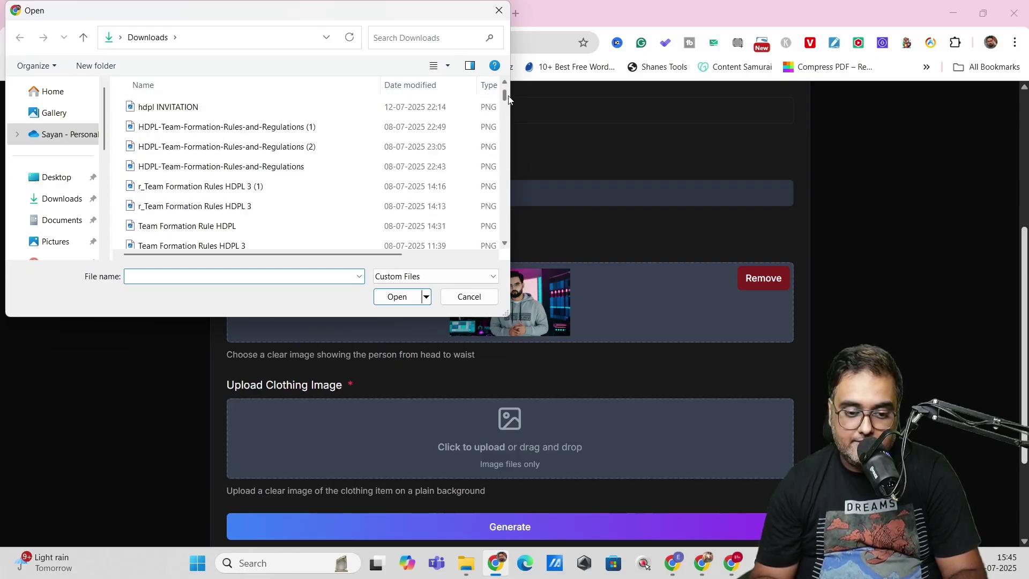
pyautogui.doubleClick(185, 201)
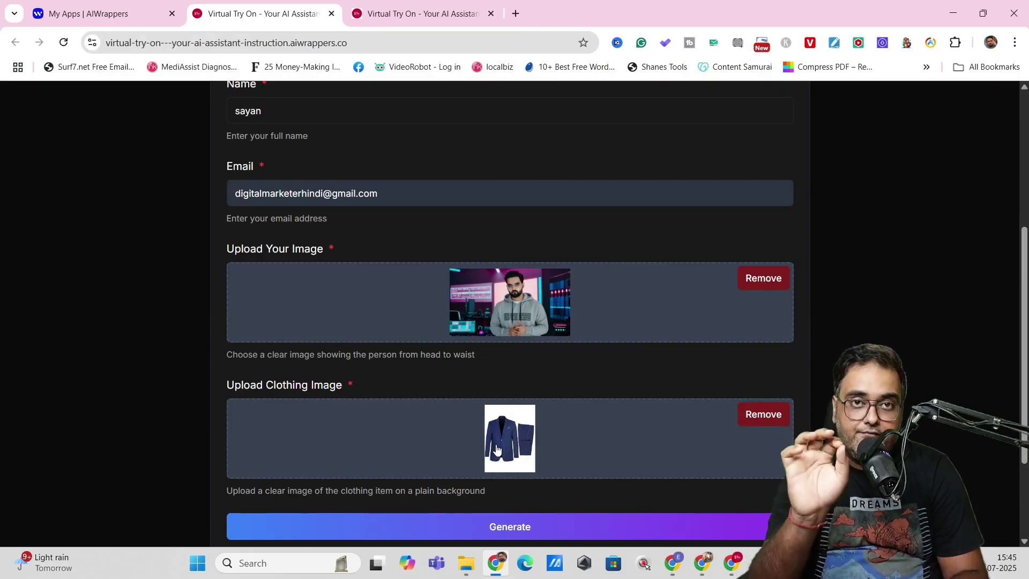
# Generate the virtual try-on picture of the person in the blue suit and download it as a PNG
pyautogui.click(521, 525)
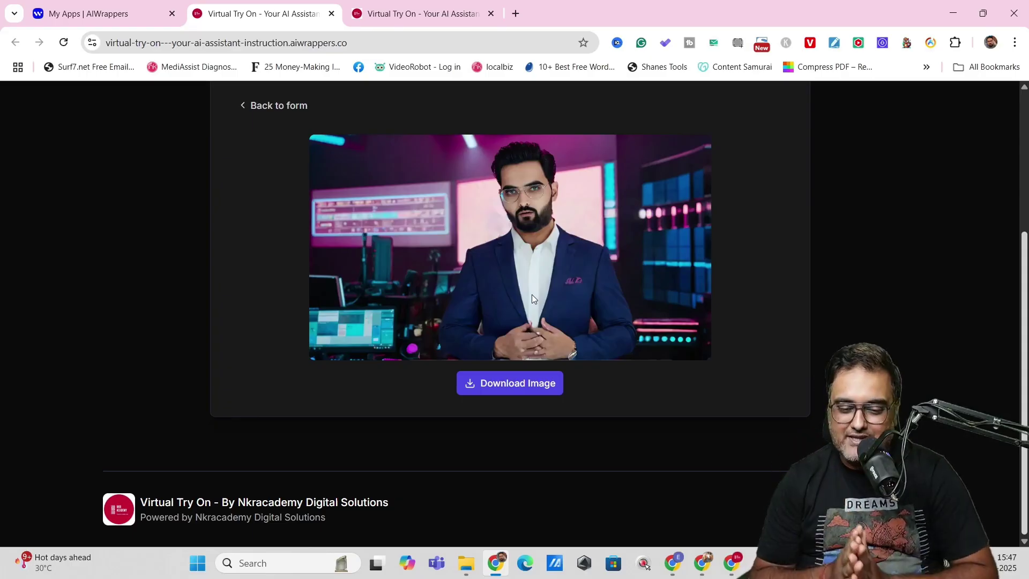
pyautogui.click(479, 384)
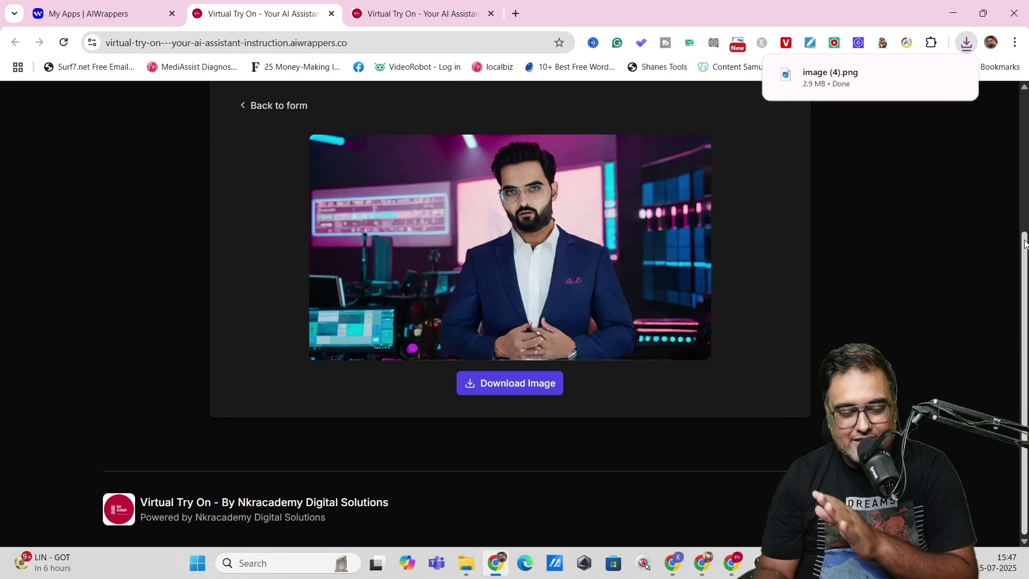
# Return to the My AI Apps list to review the created apps
pyautogui.click(140, 14)
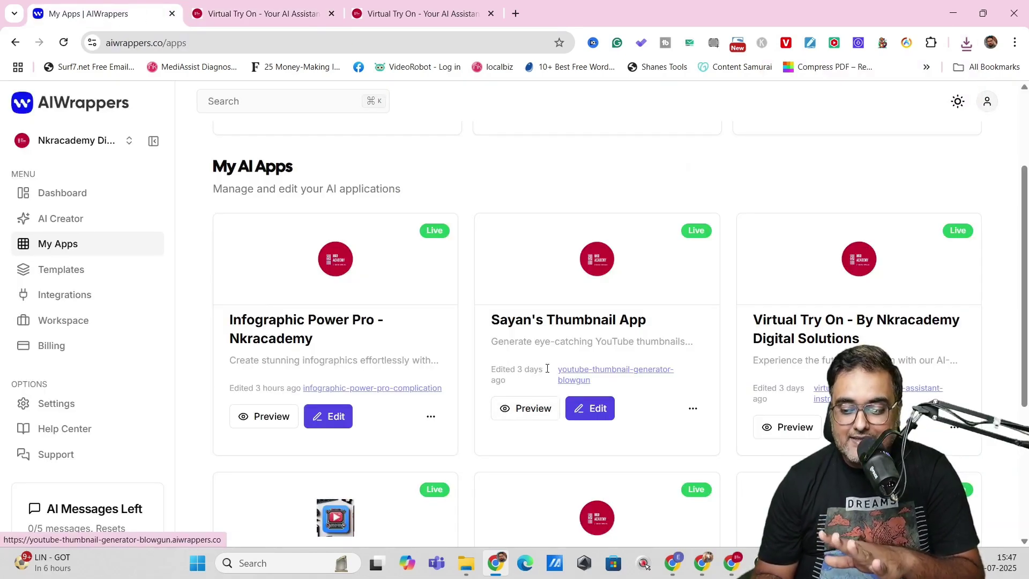
pyautogui.scroll(-1, 594, 321)
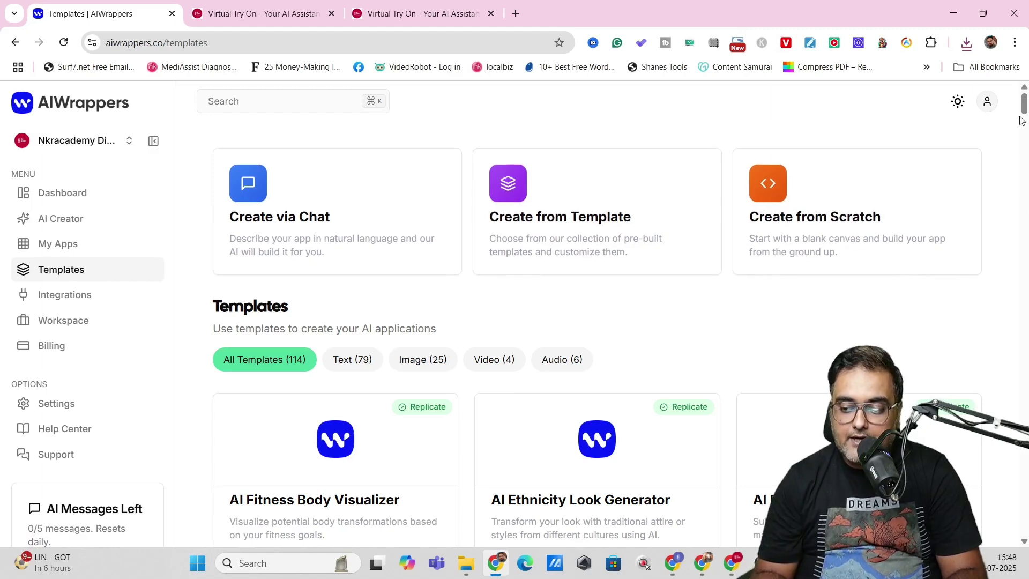
pyautogui.scroll(-3, 838, 145)
pyautogui.scroll(-2, 838, 145)
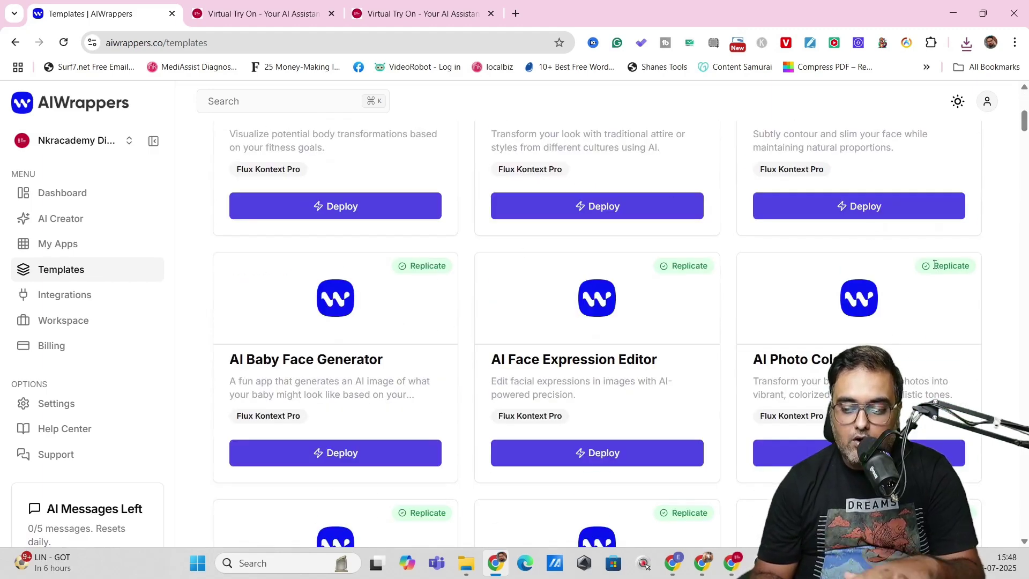
pyautogui.moveTo(1024, 132)
pyautogui.mouseDown()
pyautogui.moveTo(1023, 183)
pyautogui.moveTo(1024, 108)
pyautogui.mouseUp()
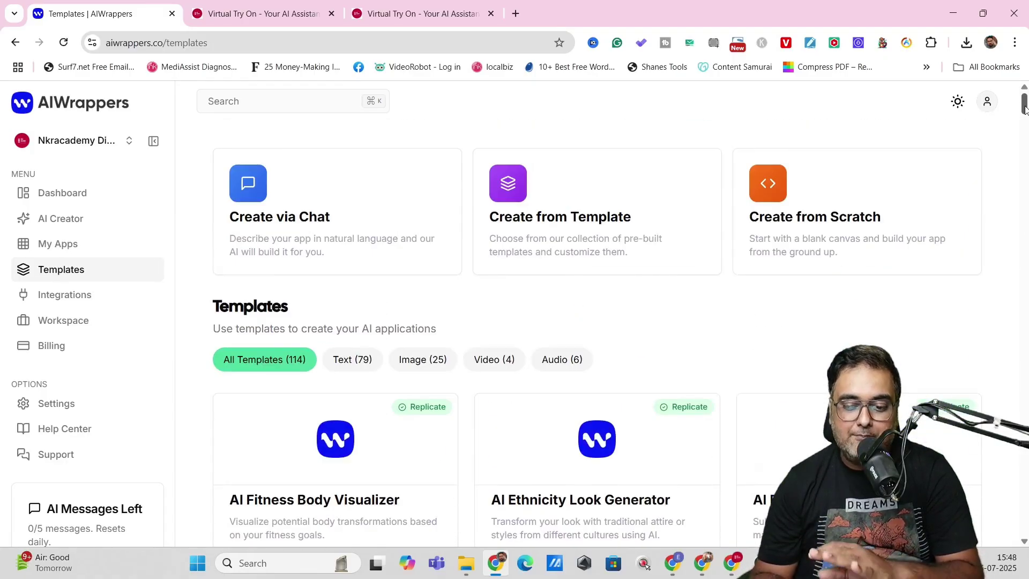